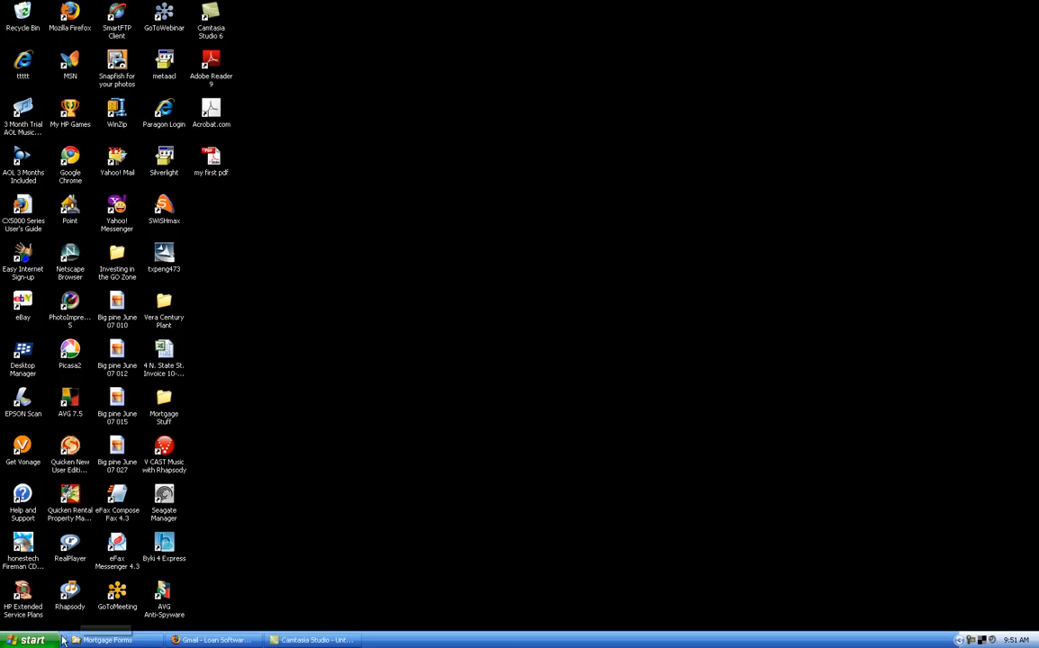
Launch Calyx Point and log in with the user ID and account password
{"action": "left_click", "coordinate": [51, 639]}
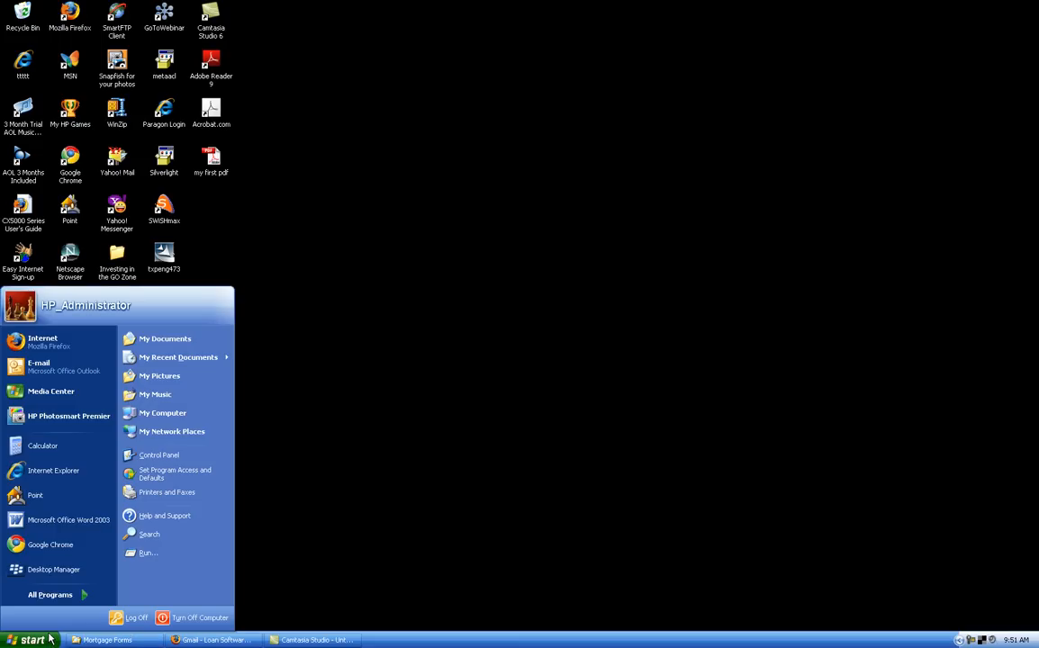
{"action": "left_click", "coordinate": [78, 596]}
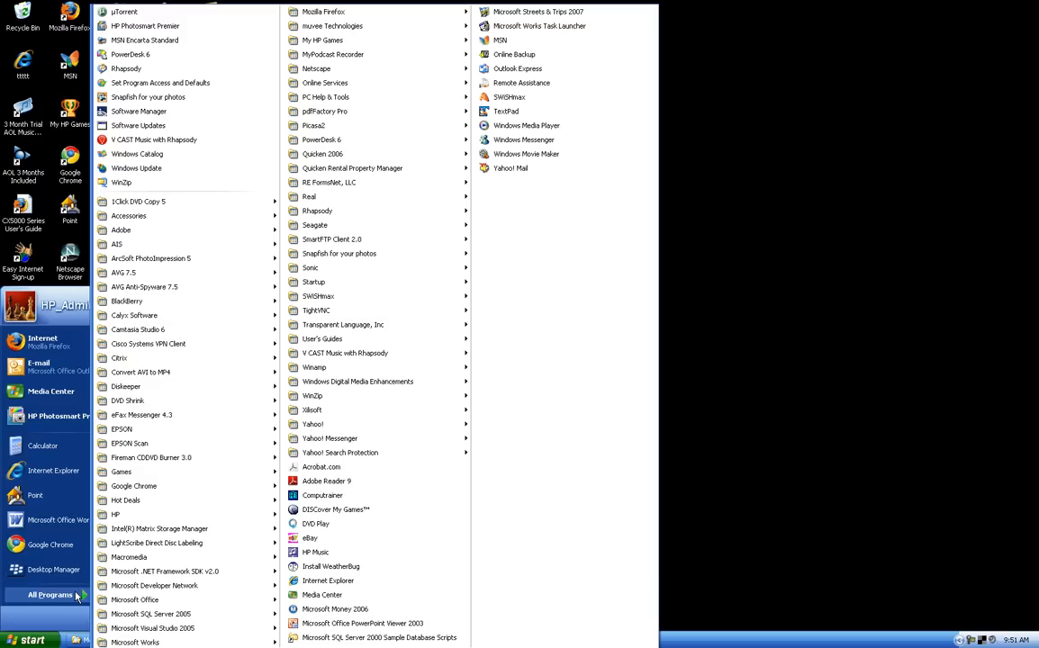
{"action": "mouse_move", "coordinate": [173, 332]}
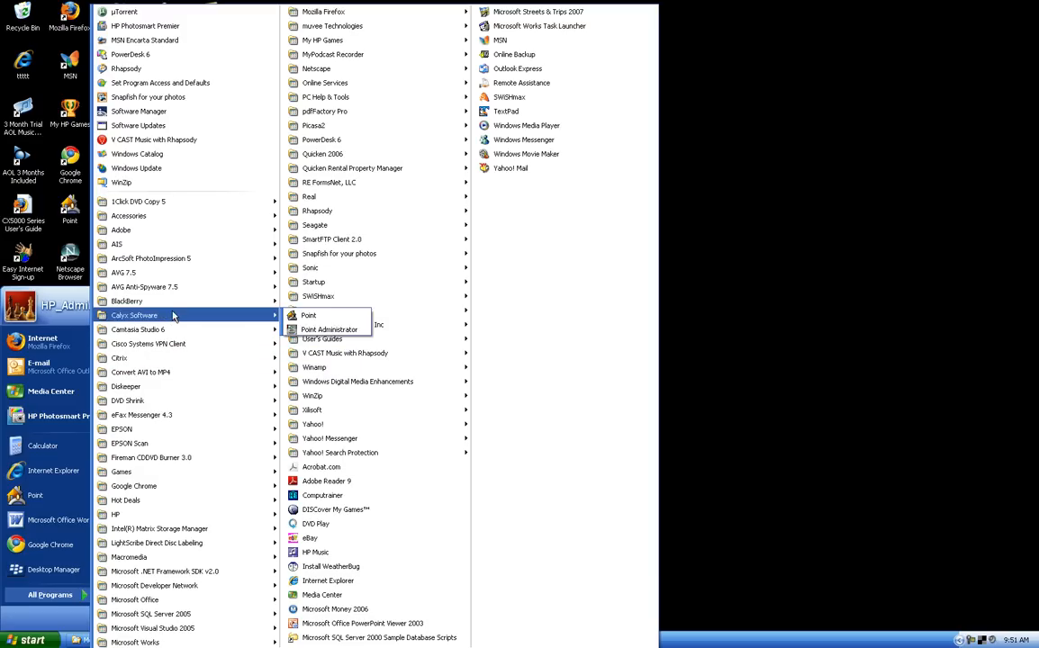
{"action": "left_click", "coordinate": [301, 320]}
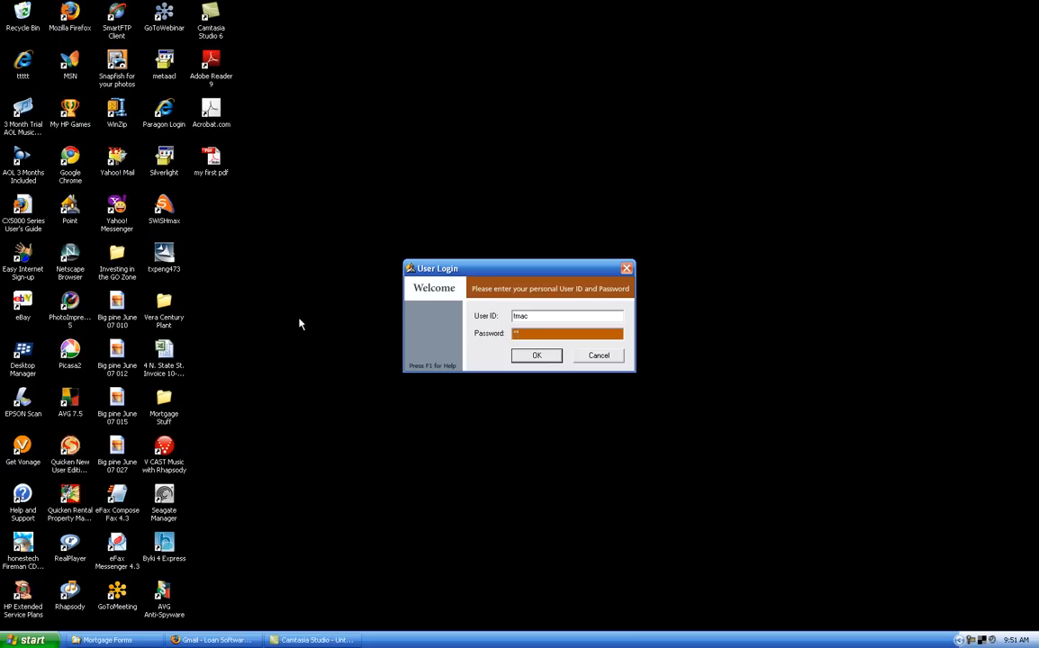
{"action": "key", "text": "Return"}
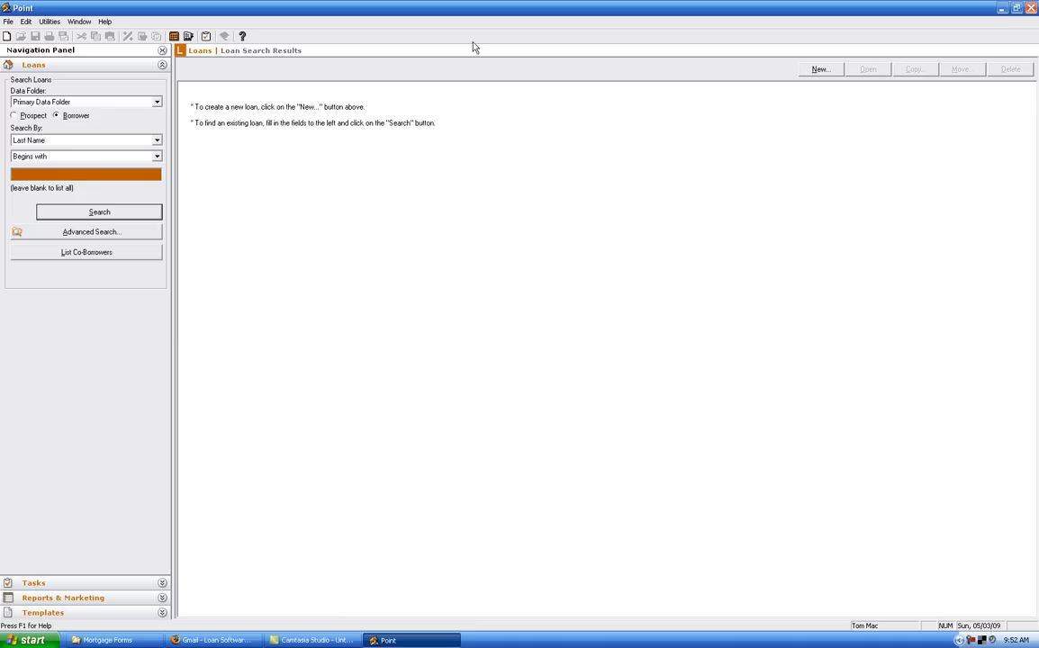
Create a new blank borrower loan file and open its Borrower Information form
{"action": "left_click", "coordinate": [9, 20]}
{"action": "mouse_move", "coordinate": [90, 34]}
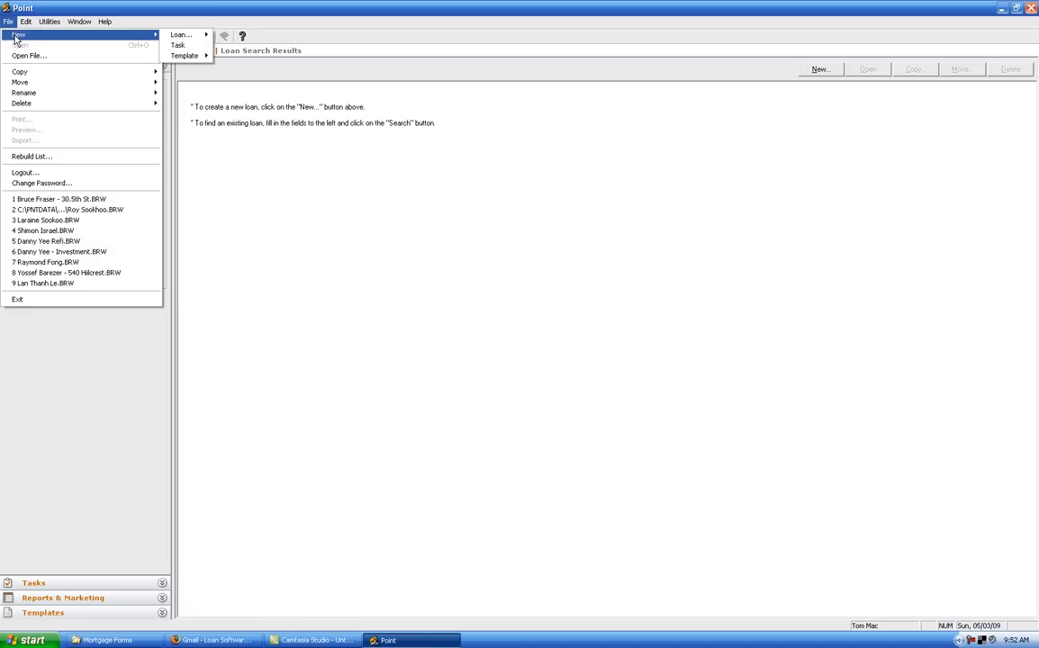
{"action": "mouse_move", "coordinate": [189, 34]}
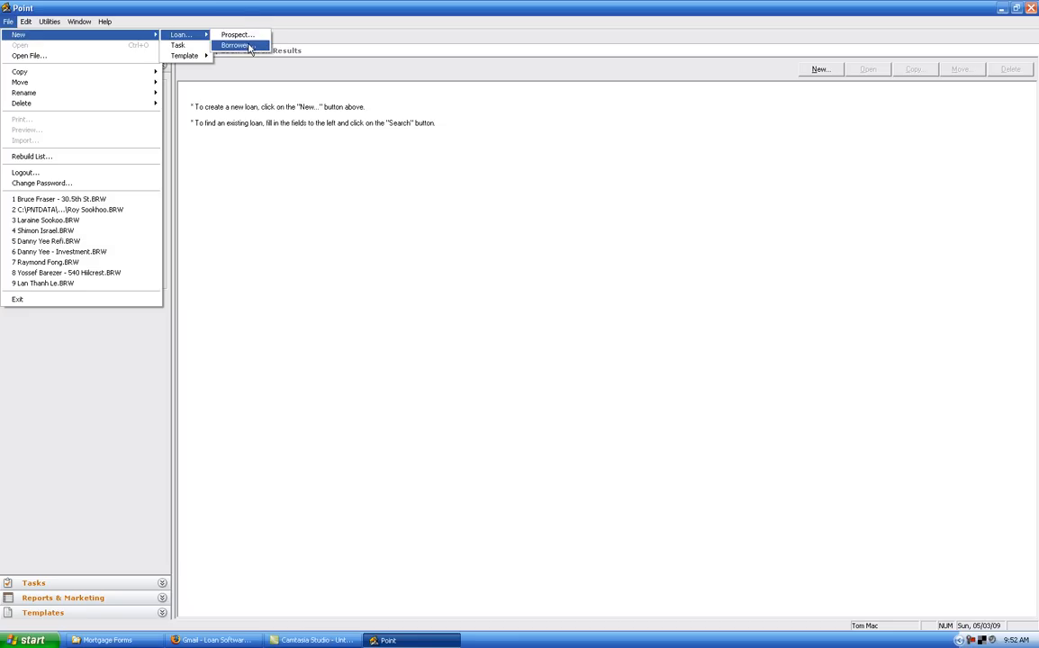
{"action": "left_click", "coordinate": [239, 45]}
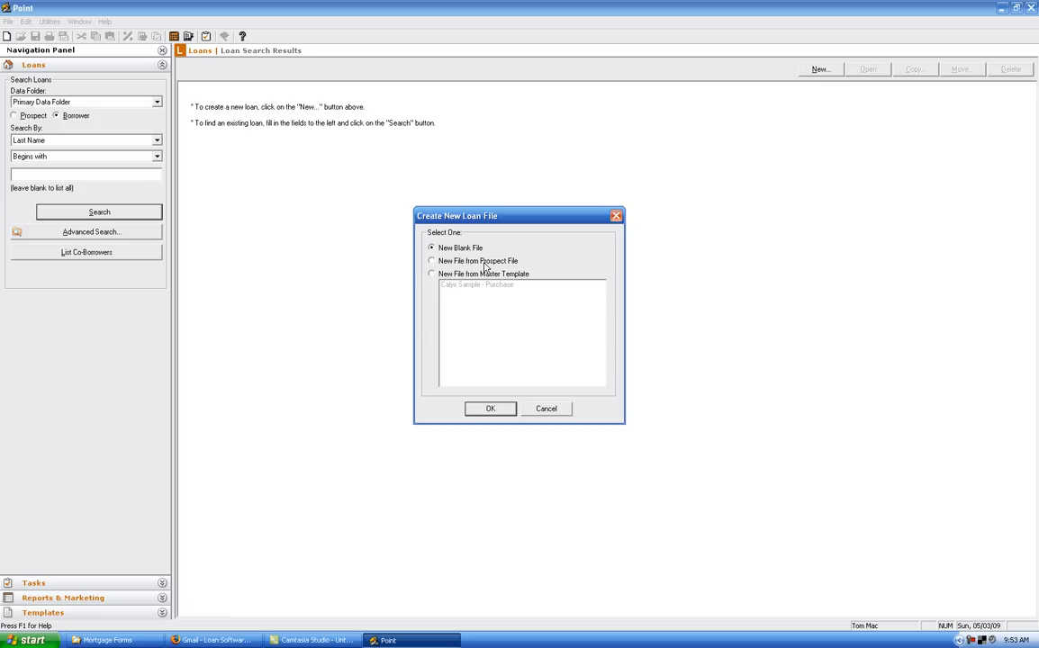
{"action": "left_click", "coordinate": [492, 410]}
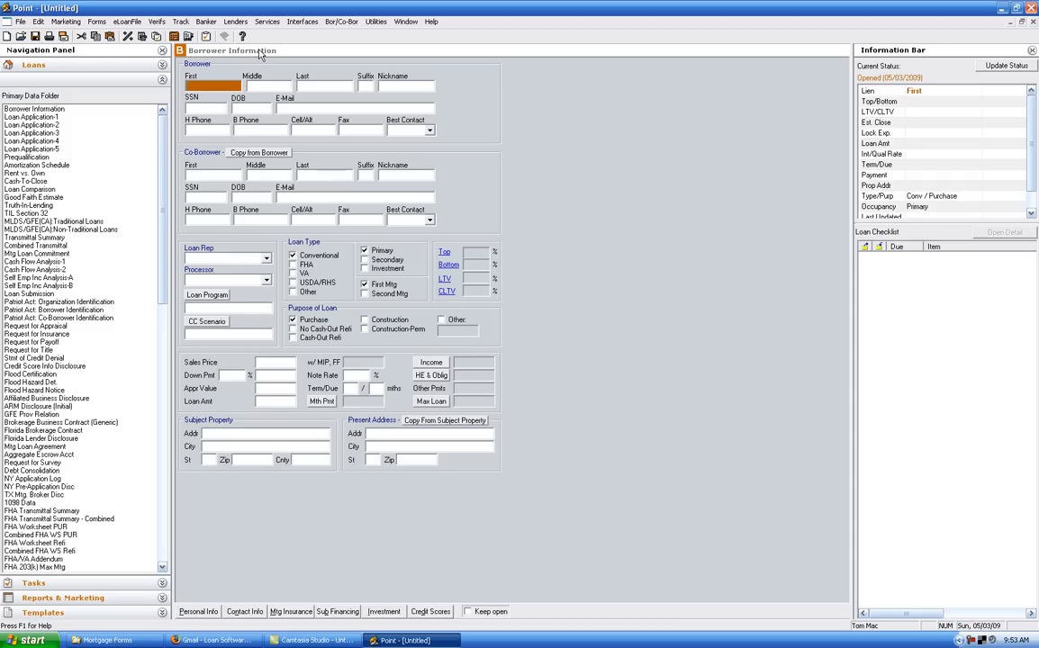
{"action": "left_click", "coordinate": [55, 109]}
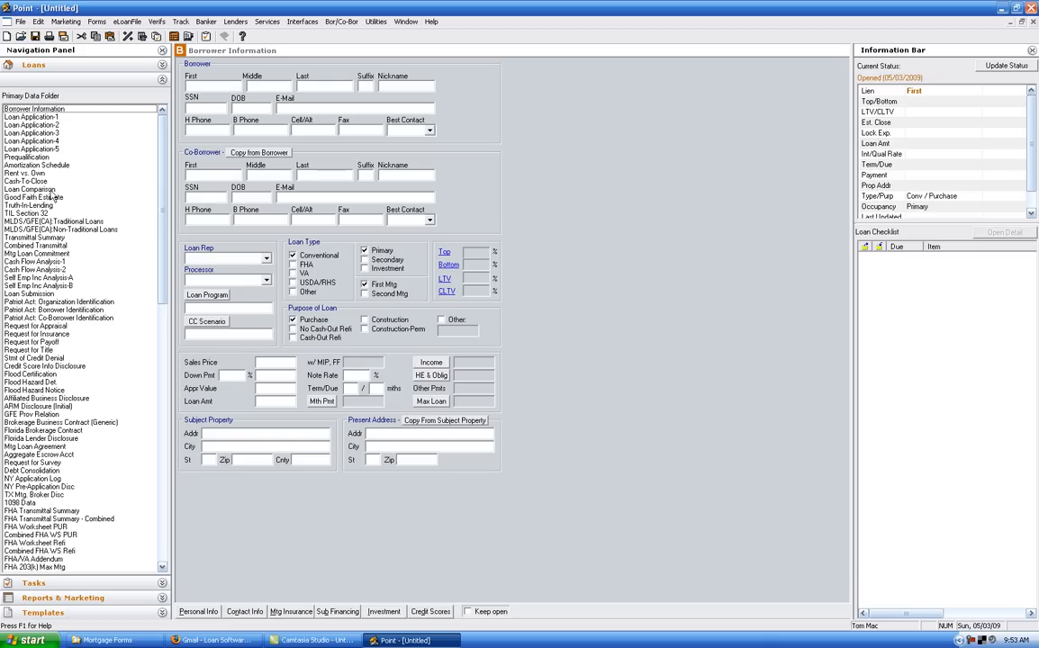
Fill in the borrower's first and last name on the Borrower Information form
{"action": "left_click", "coordinate": [201, 87]}
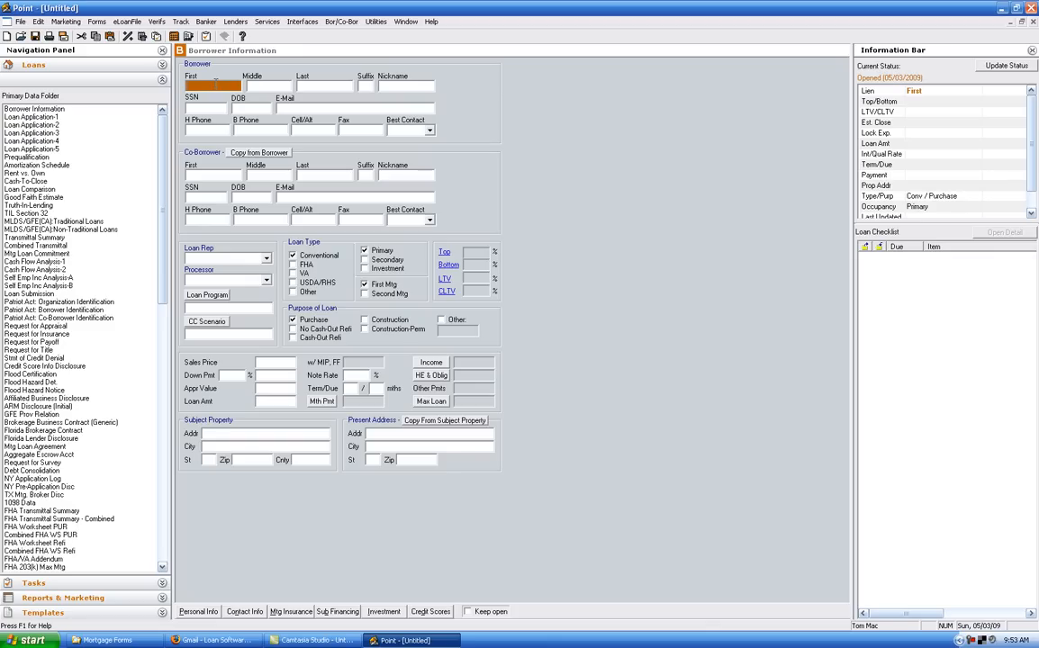
{"action": "type", "text": "James"}
{"action": "key", "text": "Tab"}
{"action": "key", "text": "Tab"}
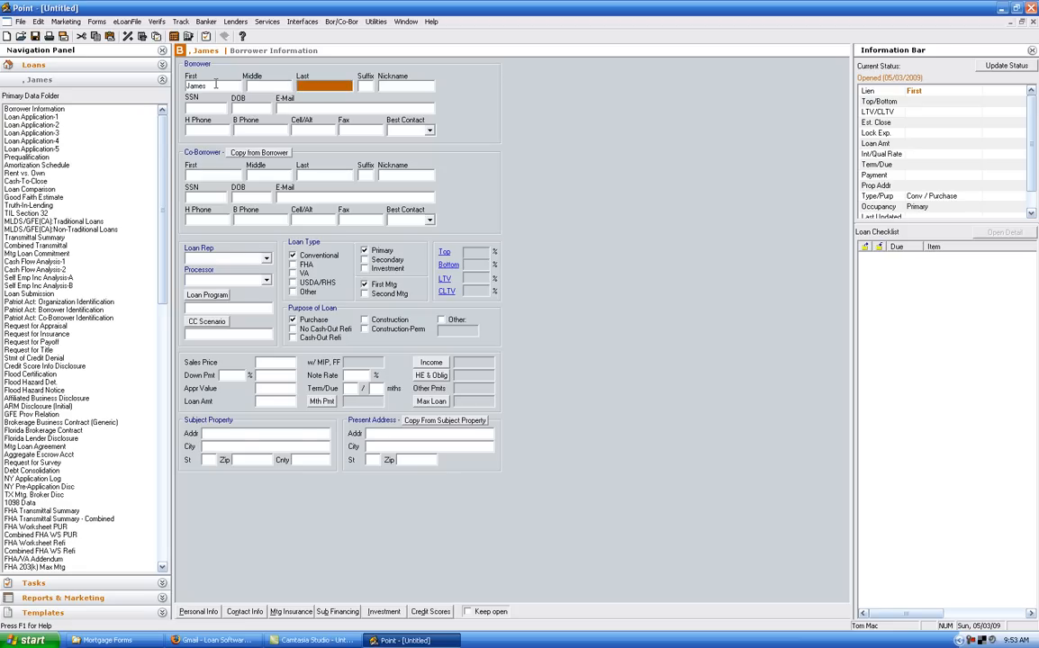
{"action": "type", "text": "Bond"}
{"action": "key", "text": "Tab"}
{"action": "key", "text": "Tab"}
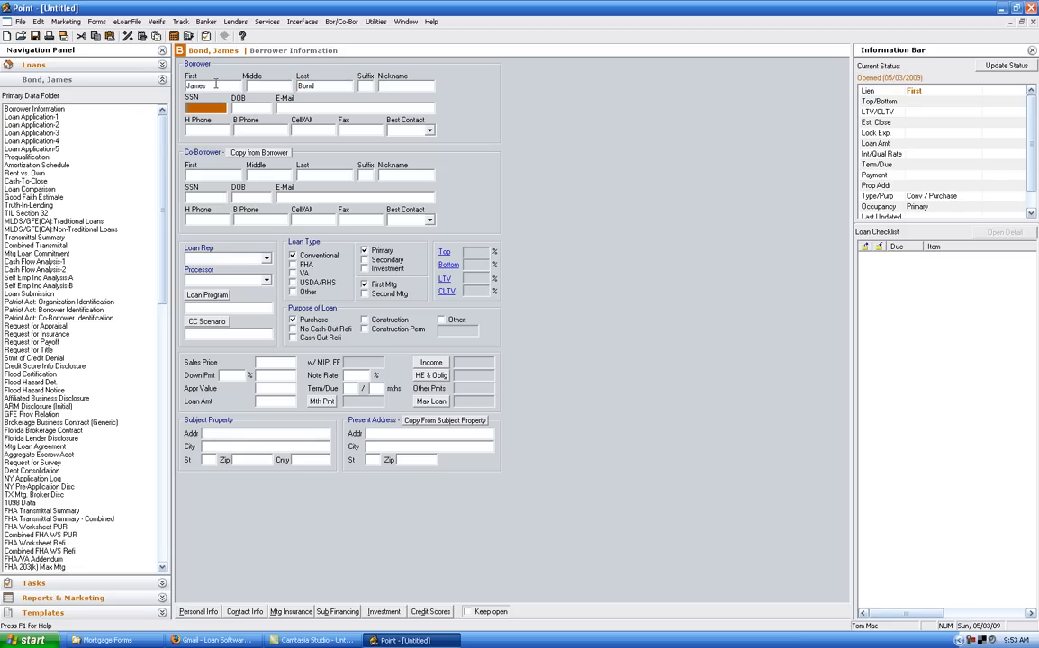
Enter the borrower's Social Security number and date of birth
{"action": "type", "text": "556-55-5666"}
{"action": "key", "text": "Tab"}
{"action": "type", "text": "10"}
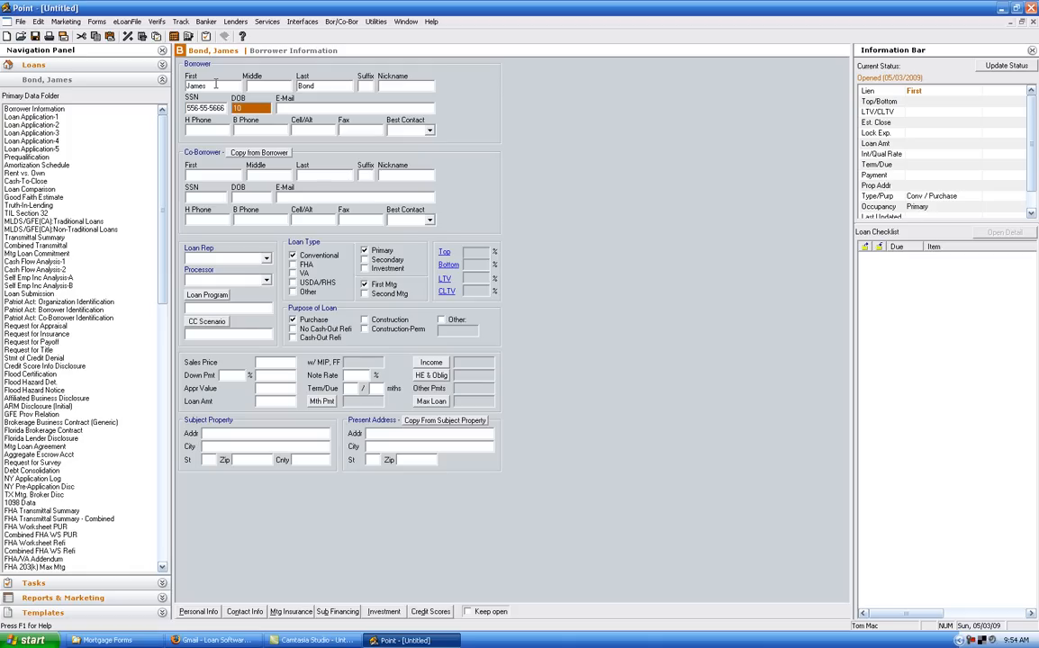
{"action": "type", "text": "/02/1444"}
{"action": "key", "text": "Tab"}
{"action": "key", "text": "shift+Tab"}
{"action": "type", "text": "1967"}
{"action": "key", "text": "Tab"}
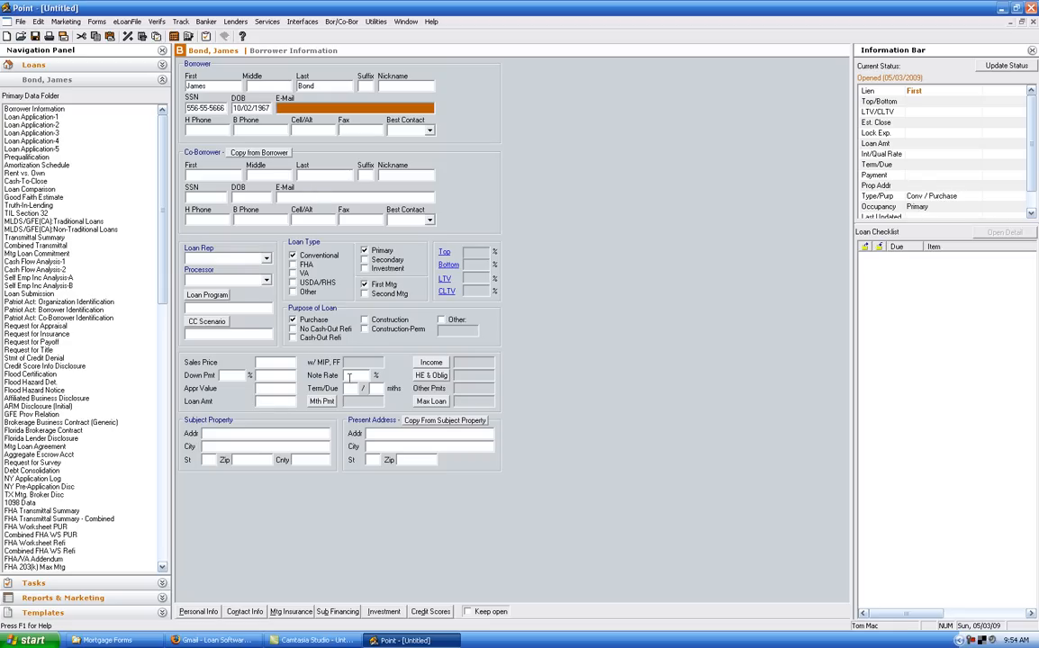
Set the sales price to 300,000, the down payment to 20% and the appraised value to 300,000
{"action": "left_click", "coordinate": [278, 364]}
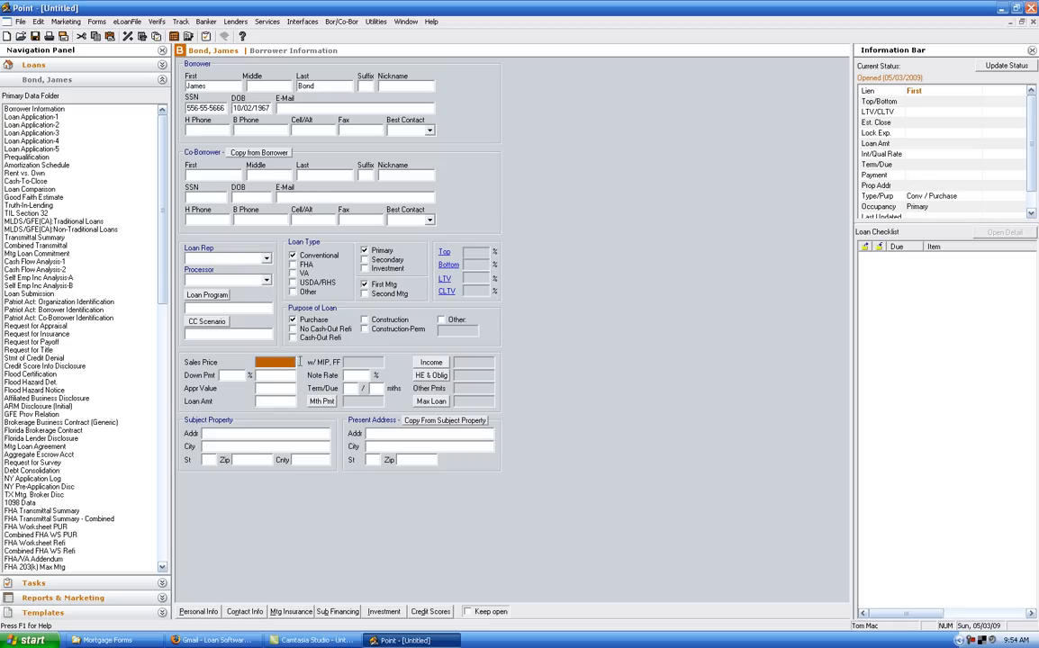
{"action": "type", "text": "300000"}
{"action": "key", "text": "Tab"}
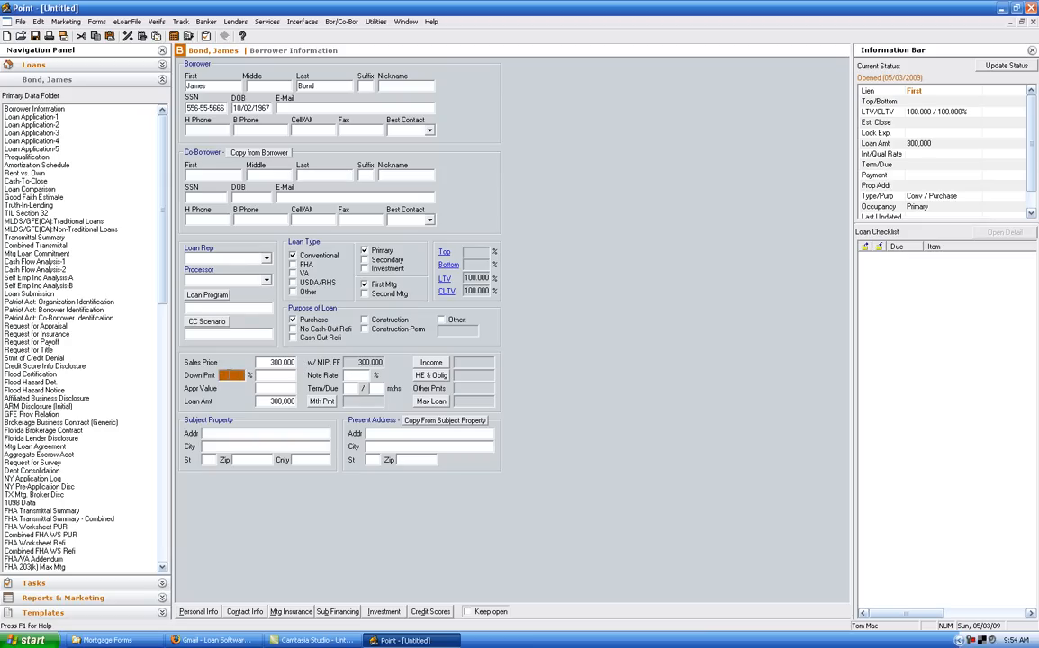
{"action": "type", "text": "20"}
{"action": "key", "text": "Tab"}
{"action": "key", "text": "Tab"}
{"action": "type", "text": "30000"}
{"action": "key", "text": "shift+Tab"}
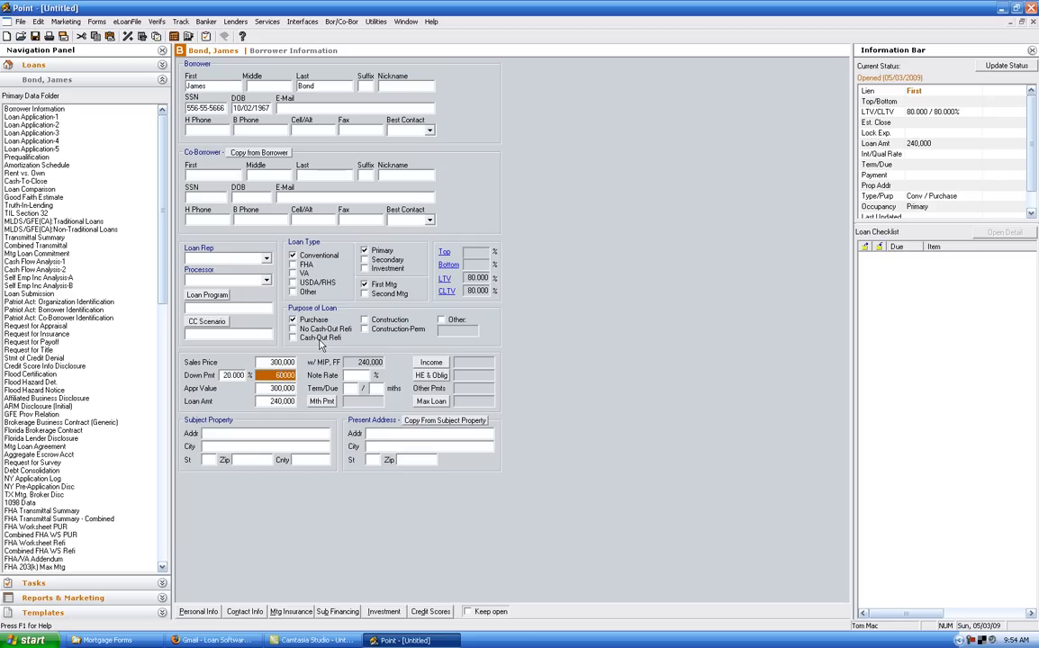
{"action": "key", "text": "Tab"}
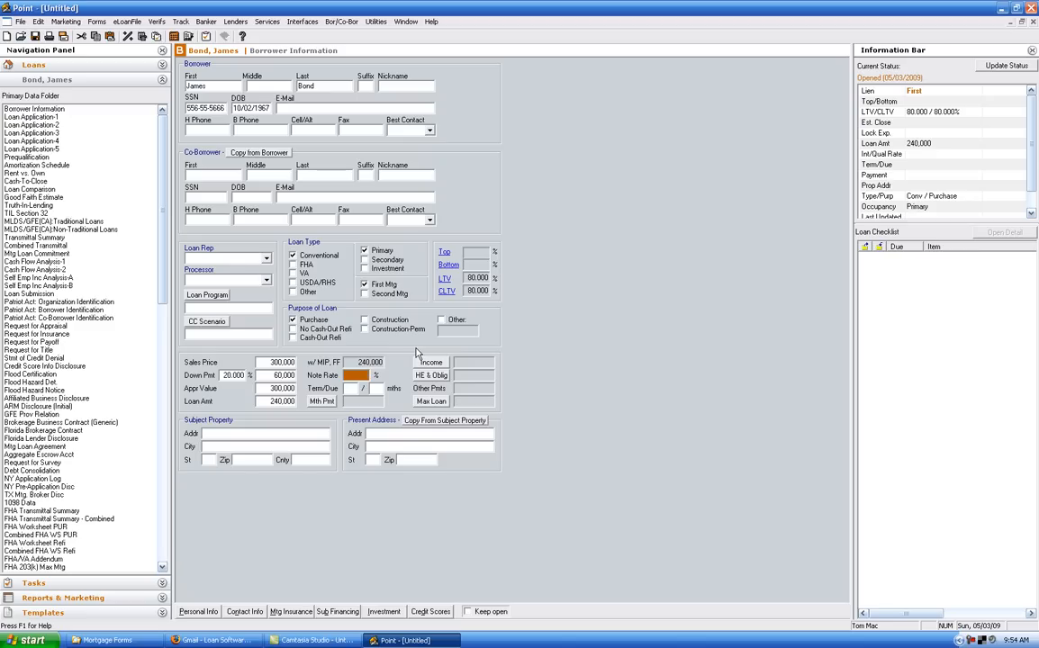
Set the note rate to 5.000% and the loan term and due period to 360 months each
{"action": "key", "text": "Tab"}
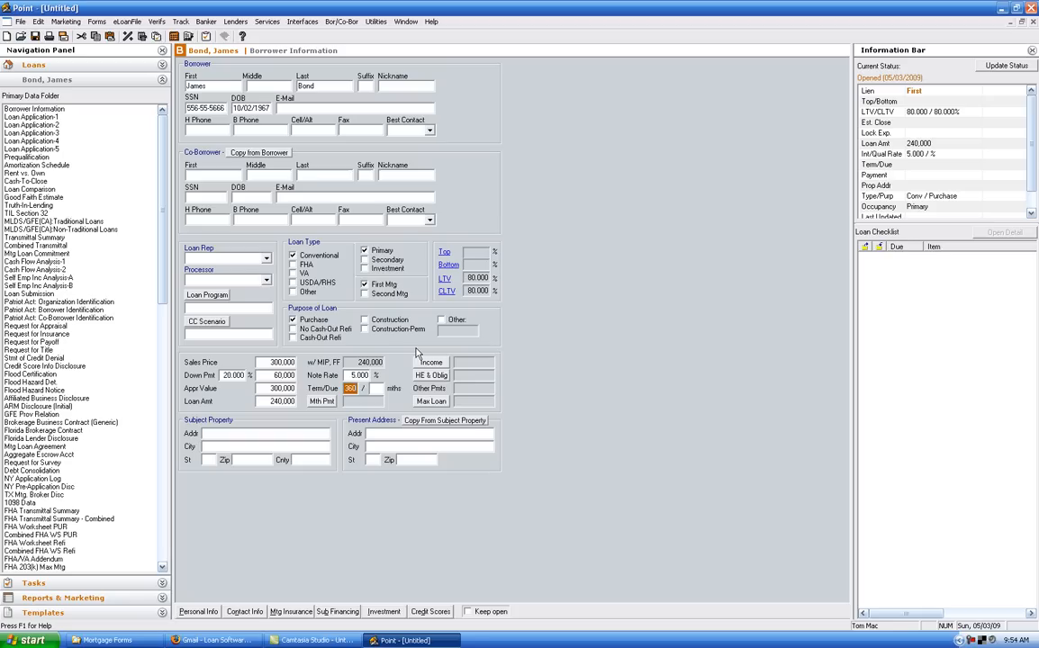
{"action": "key", "text": "Tab"}
{"action": "key", "text": "Tab"}
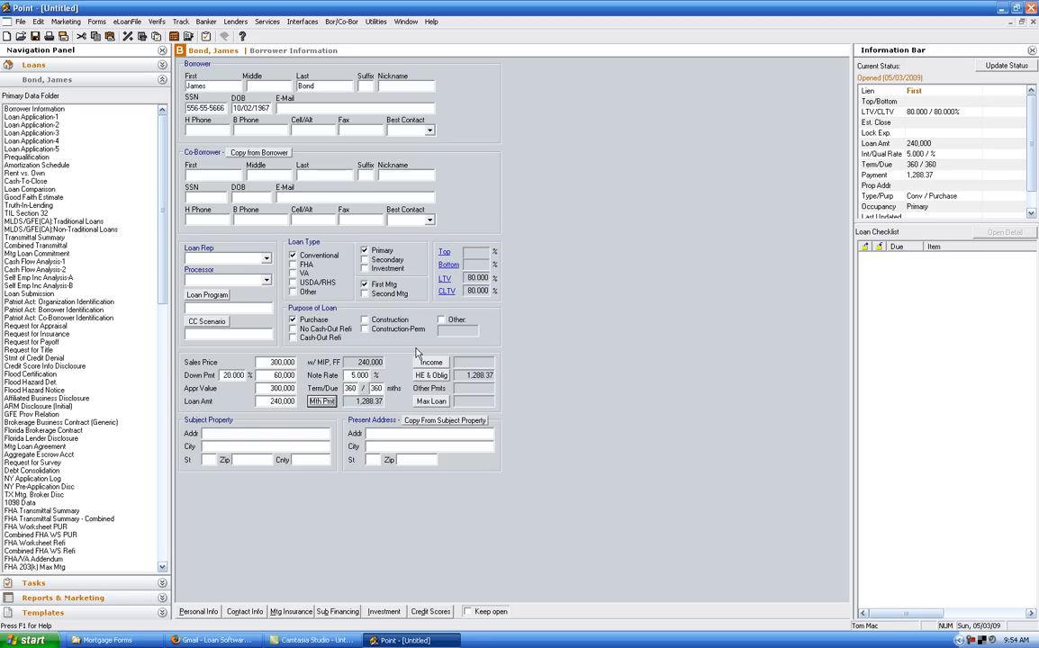
Fill in the loan representative's name and check the list of available loan programs without choosing one
{"action": "left_click", "coordinate": [216, 257]}
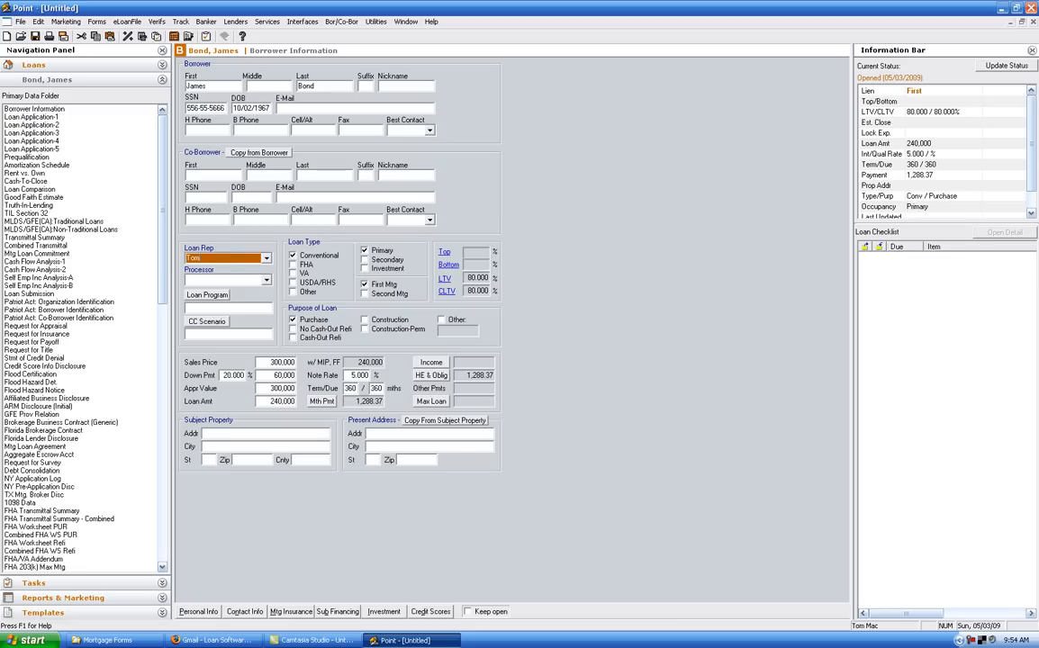
{"action": "left_click", "coordinate": [216, 297]}
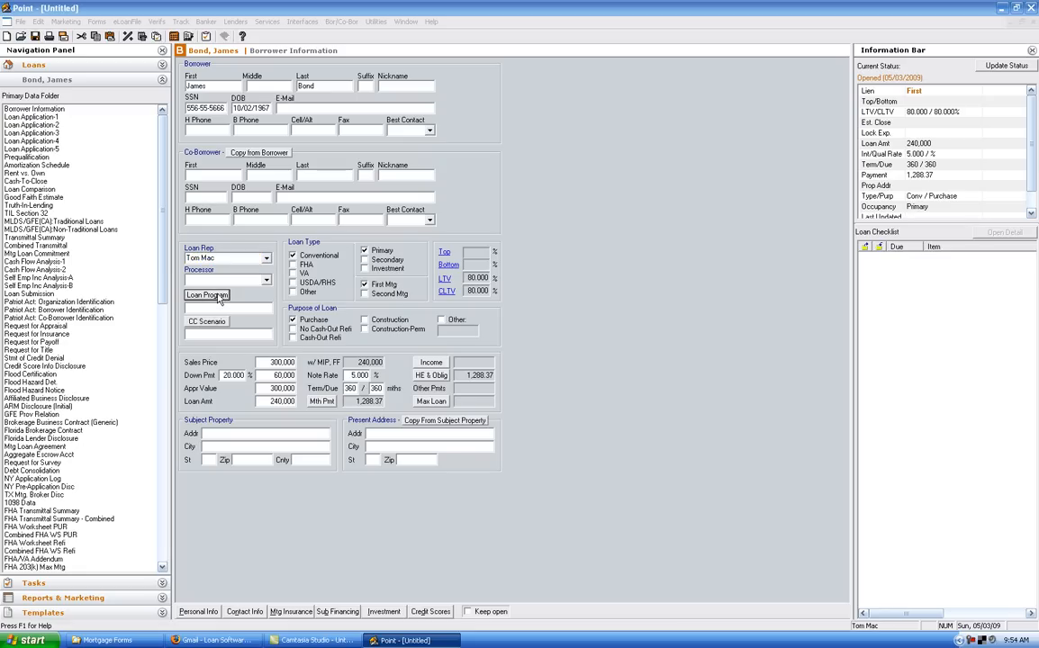
{"action": "left_click", "coordinate": [527, 341]}
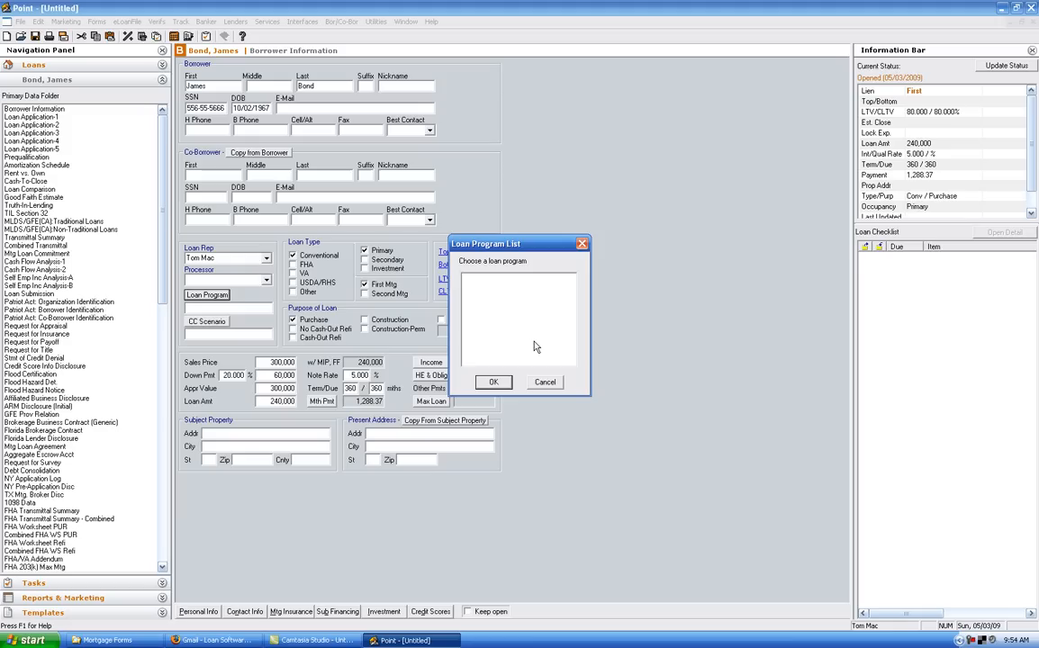
{"action": "left_click", "coordinate": [505, 383]}
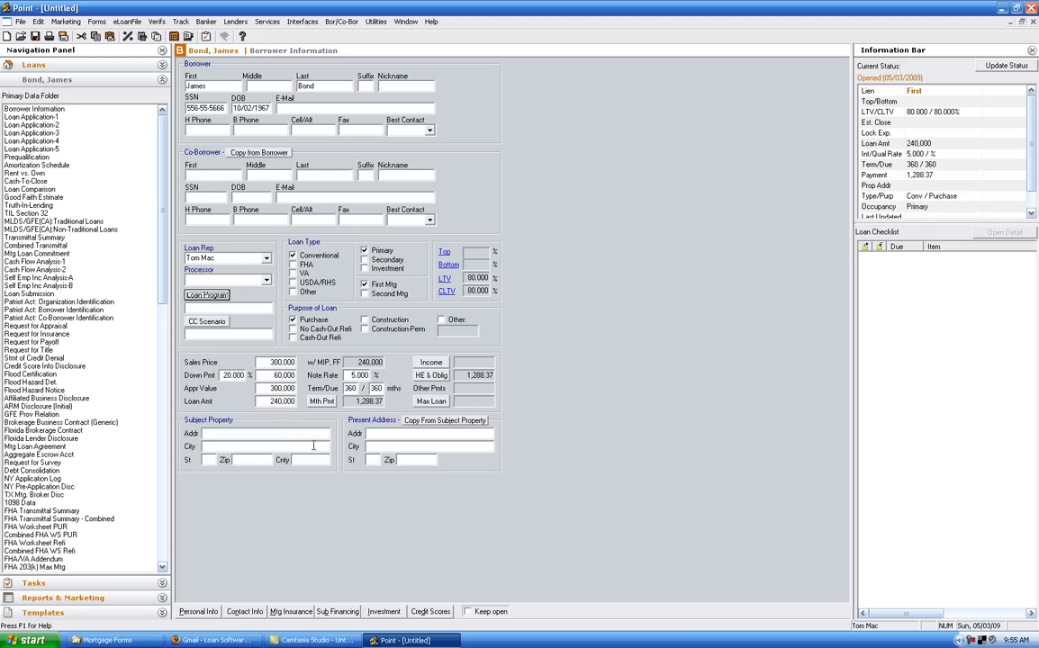
Set the subject property's address to TBA and fill in its location by ZIP code
{"action": "left_click", "coordinate": [265, 433]}
{"action": "type", "text": "TBA"}
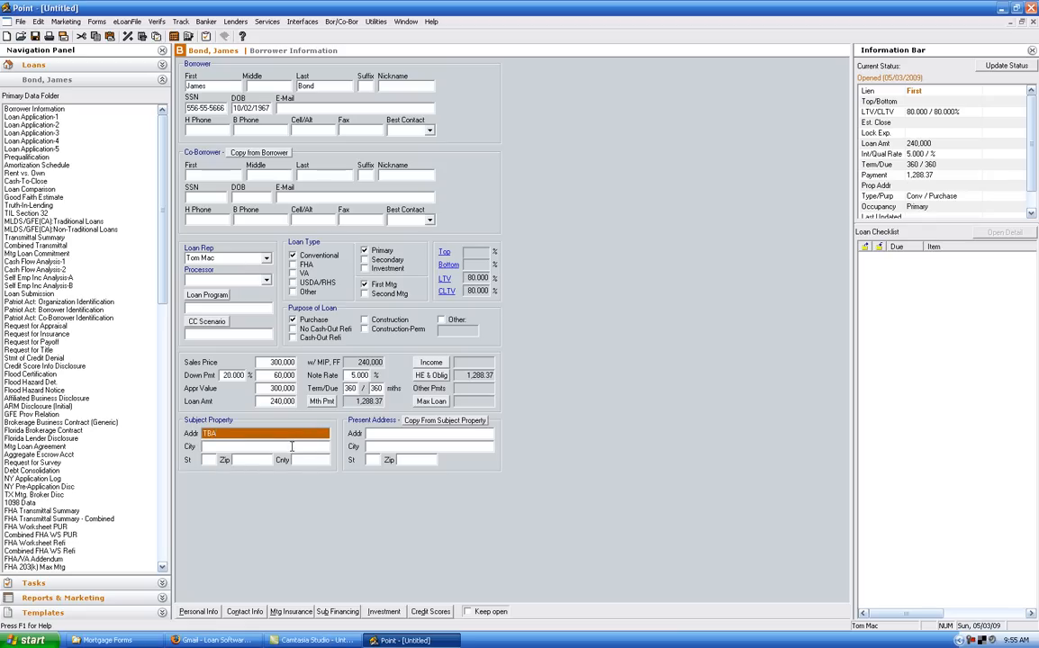
{"action": "left_click", "coordinate": [291, 446]}
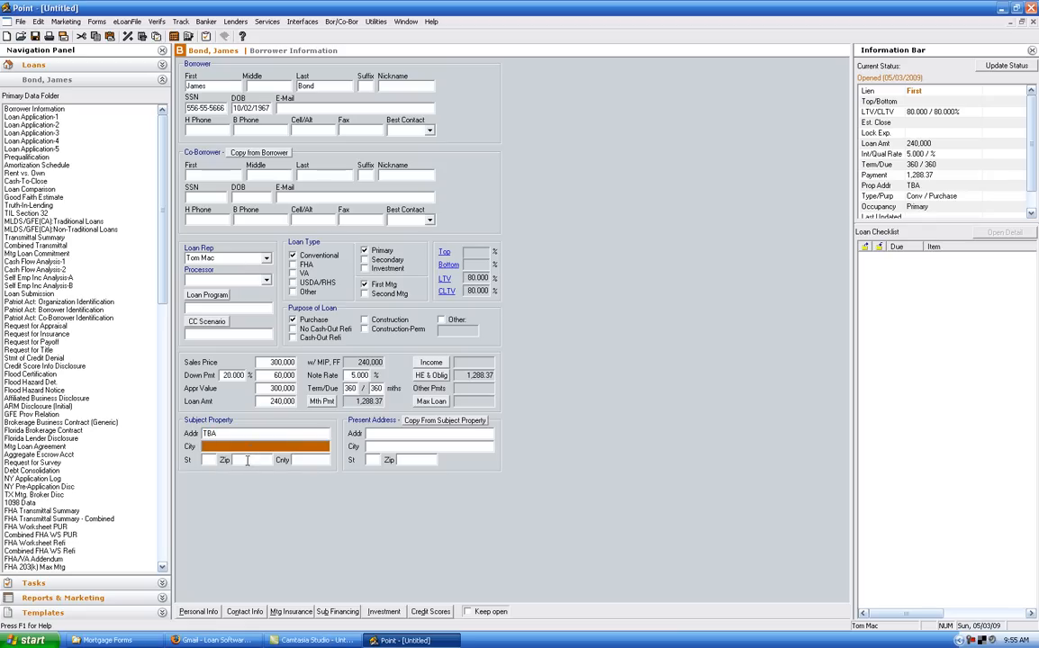
{"action": "left_click", "coordinate": [247, 460]}
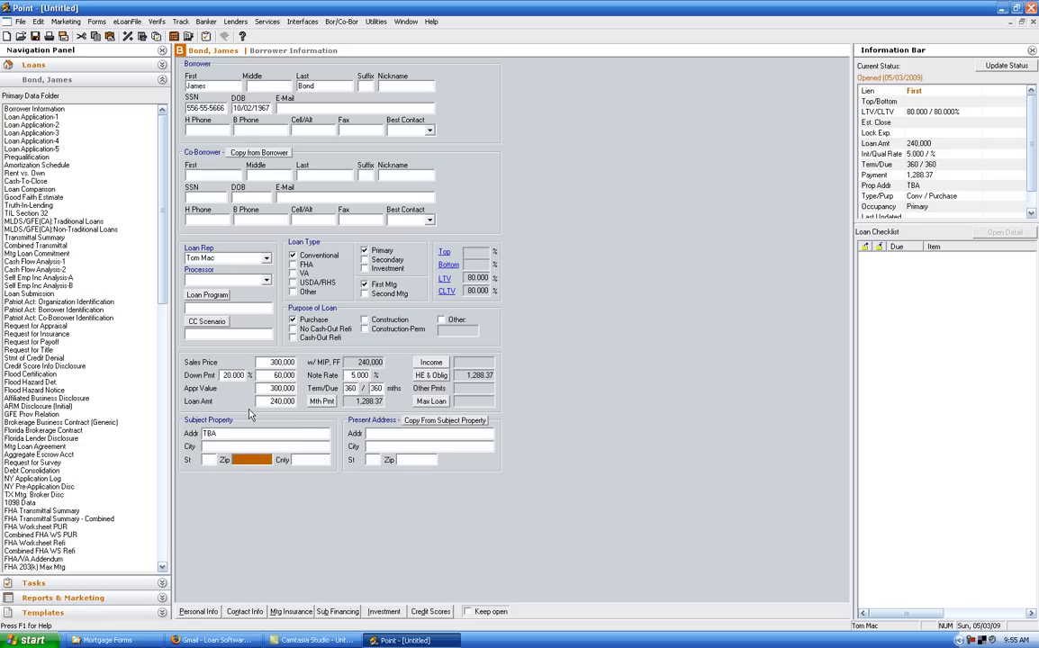
{"action": "key", "text": "Tab"}
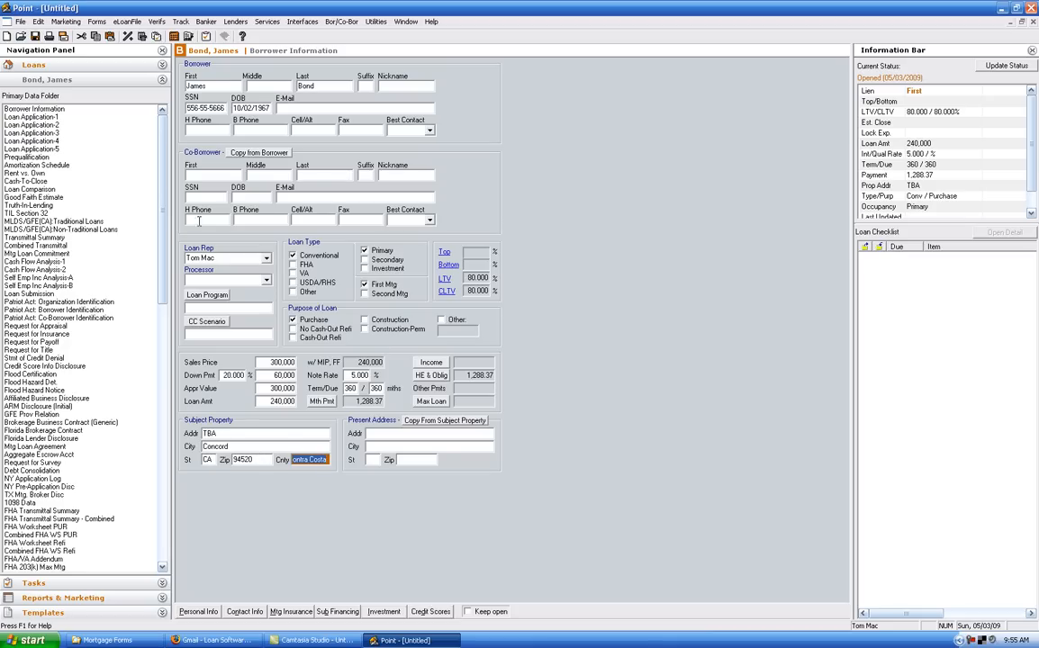
Save the loan as a borrower file in the Primary Data Folder, using the borrower's full name as file name
{"action": "left_click", "coordinate": [35, 37]}
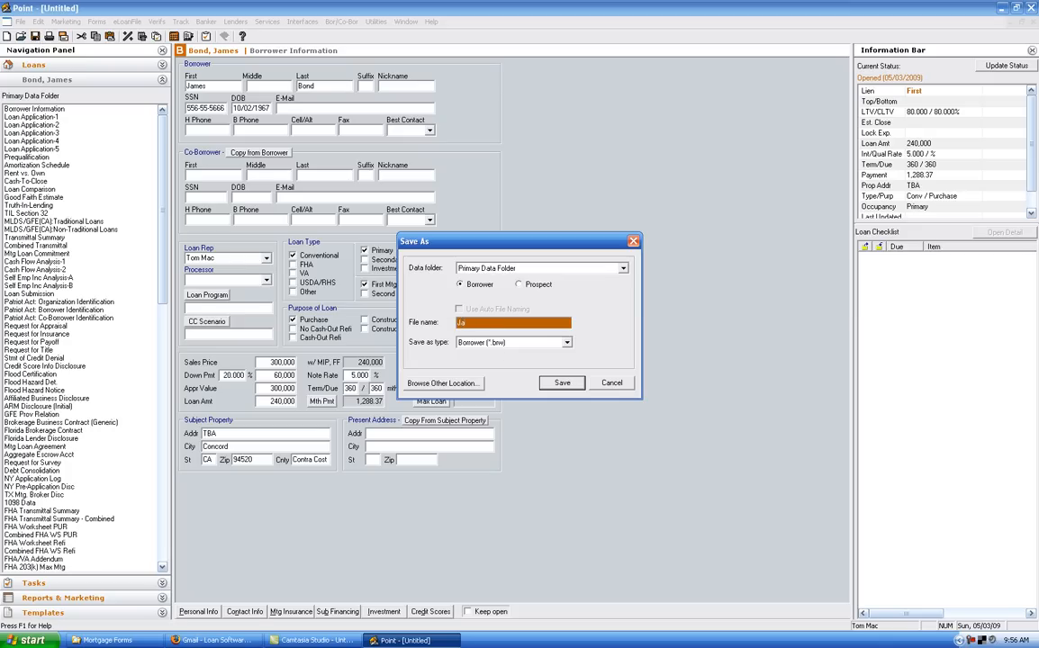
{"action": "type", "text": "James Bond"}
{"action": "left_click", "coordinate": [557, 384]}
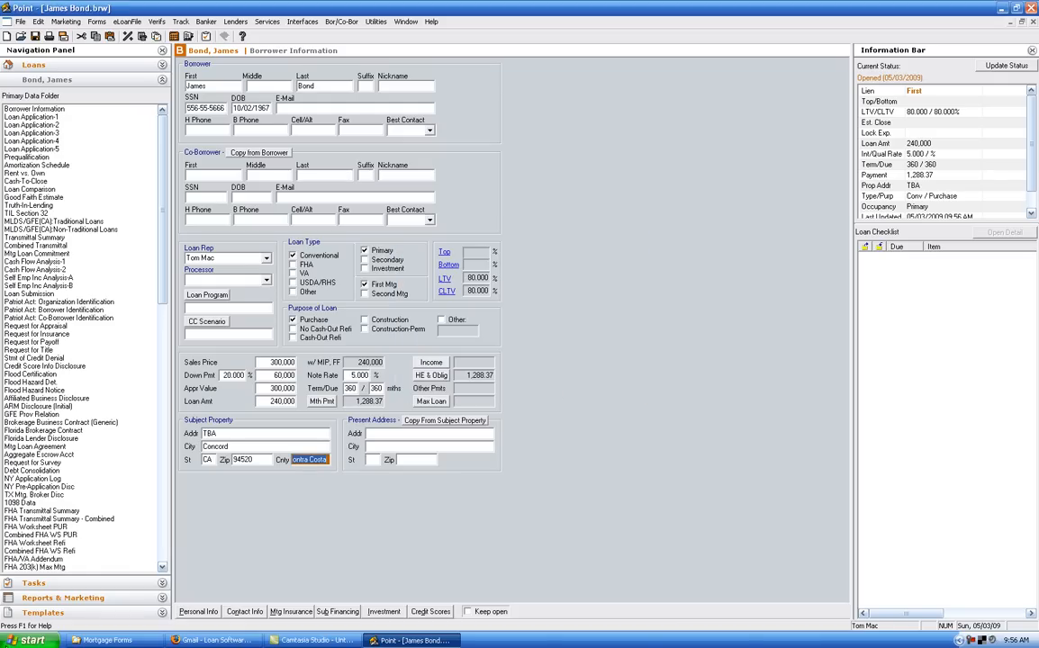
Switch to the Windows Explorer window and open the PNTDATA folder on the C: drive
{"action": "left_click", "coordinate": [87, 643]}
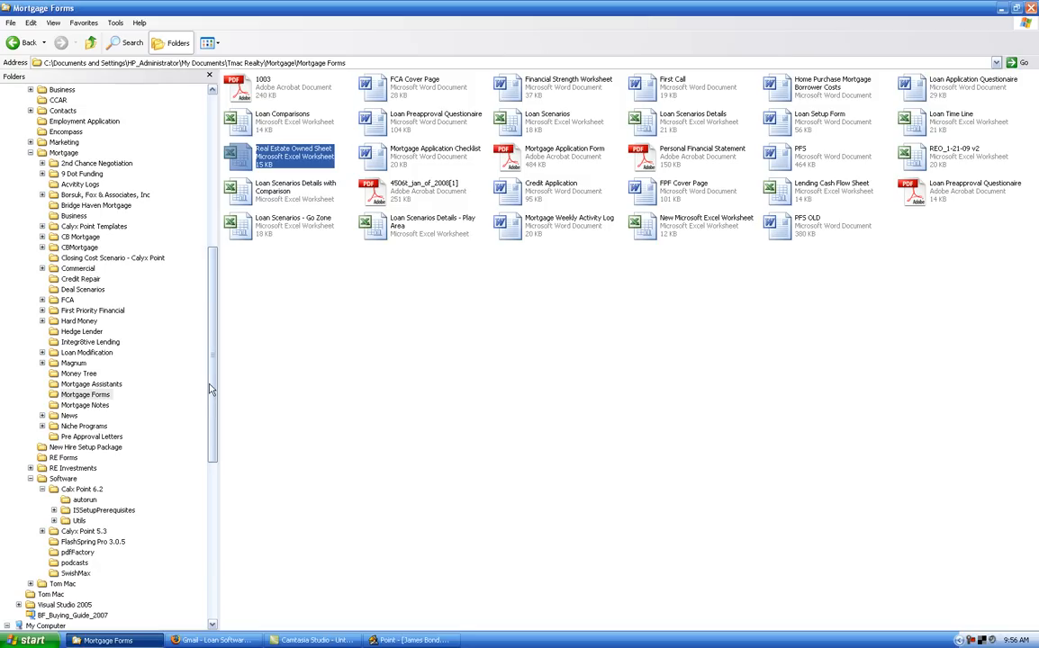
{"action": "scroll", "coordinate": [207, 217], "scroll_direction": "up", "scroll_amount": 15}
{"action": "scroll", "coordinate": [183, 418], "scroll_direction": "down", "scroll_amount": 20}
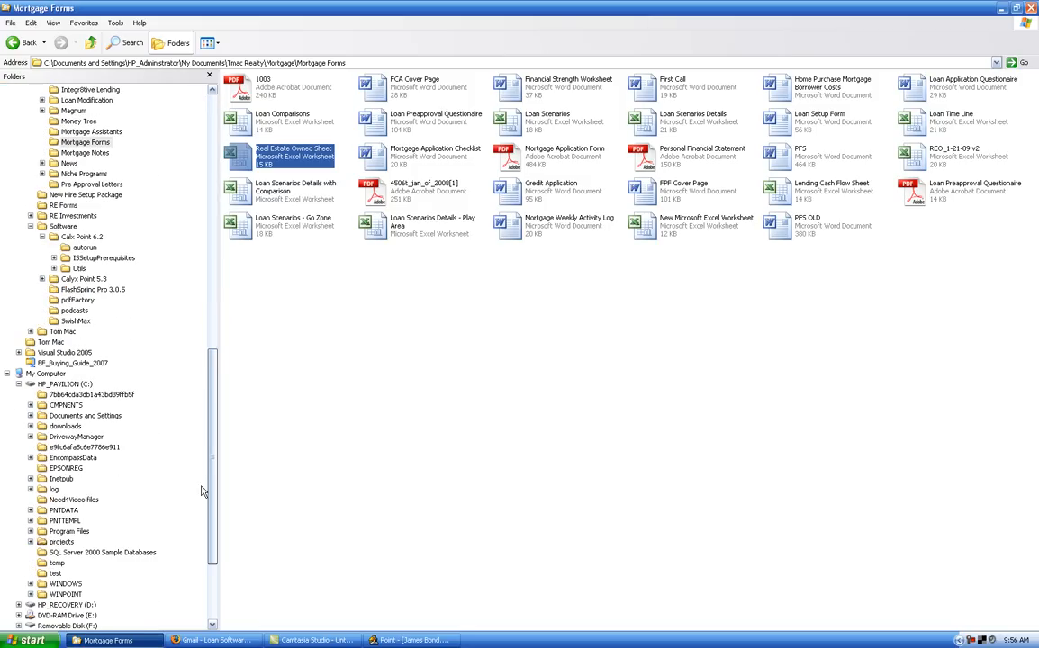
{"action": "left_click", "coordinate": [65, 511]}
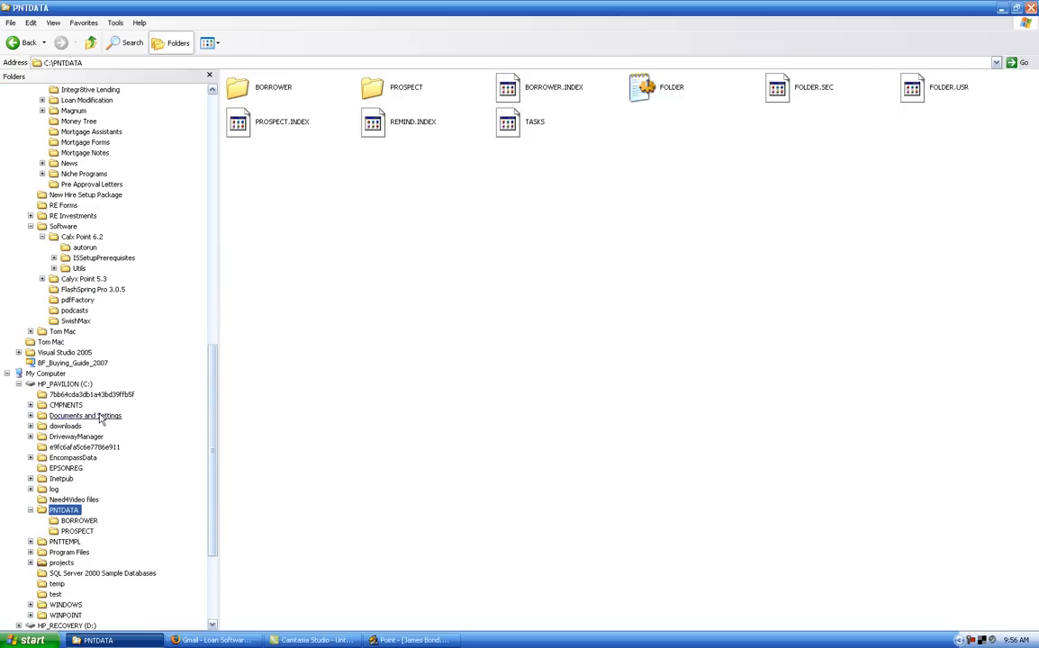
{"action": "left_click", "coordinate": [80, 385]}
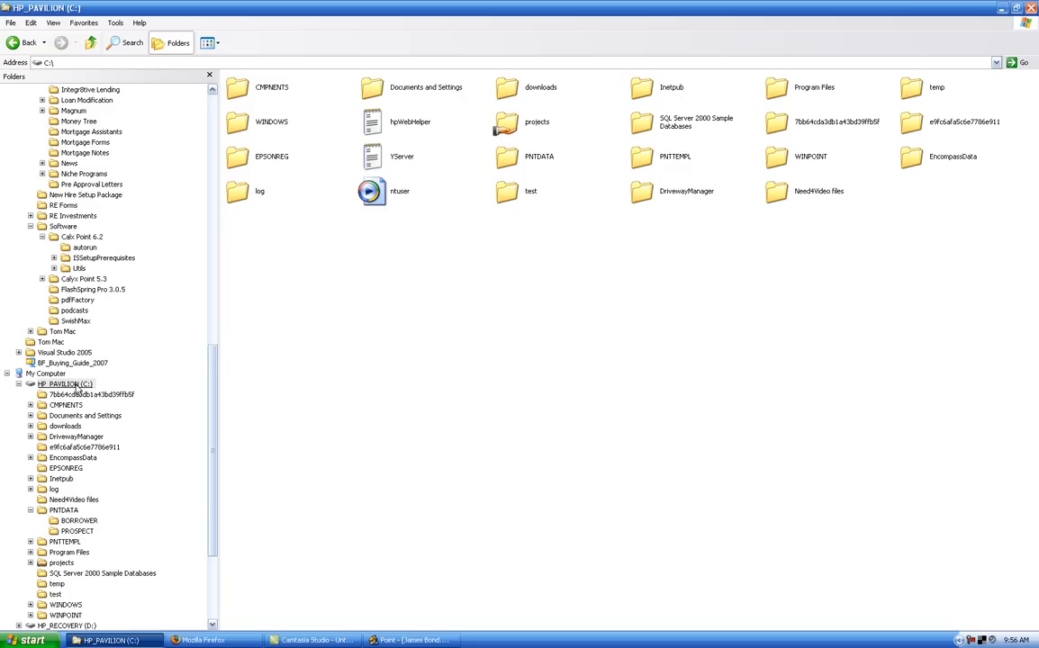
{"action": "left_click", "coordinate": [71, 511]}
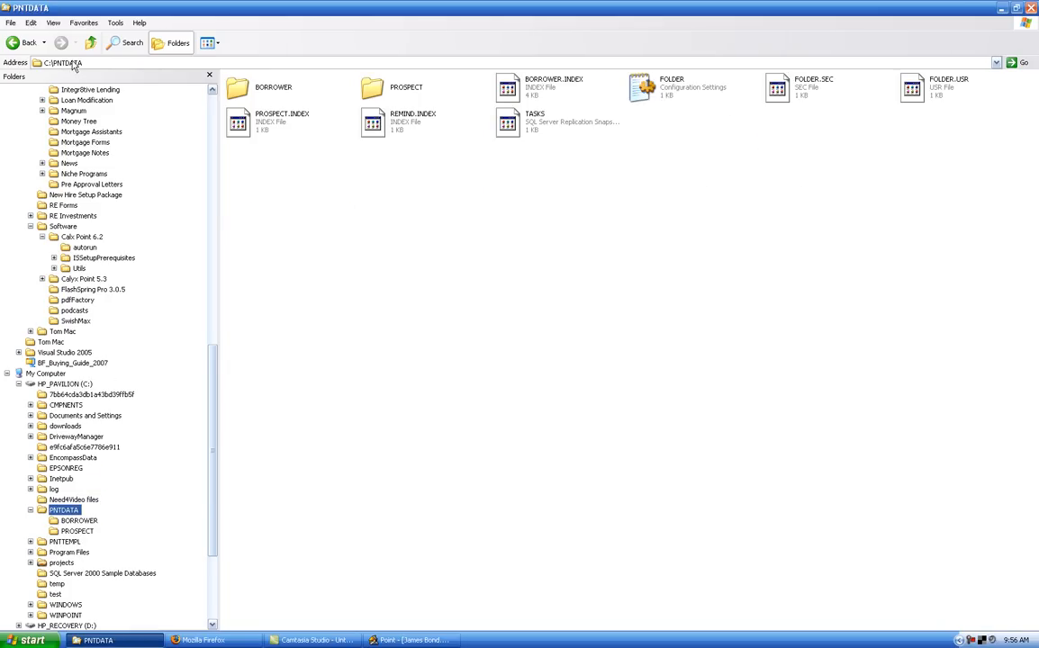
Open the BORROWER subfolder of PNTDATA and select the newly saved borrower's .brw file
{"action": "double_click", "coordinate": [238, 88]}
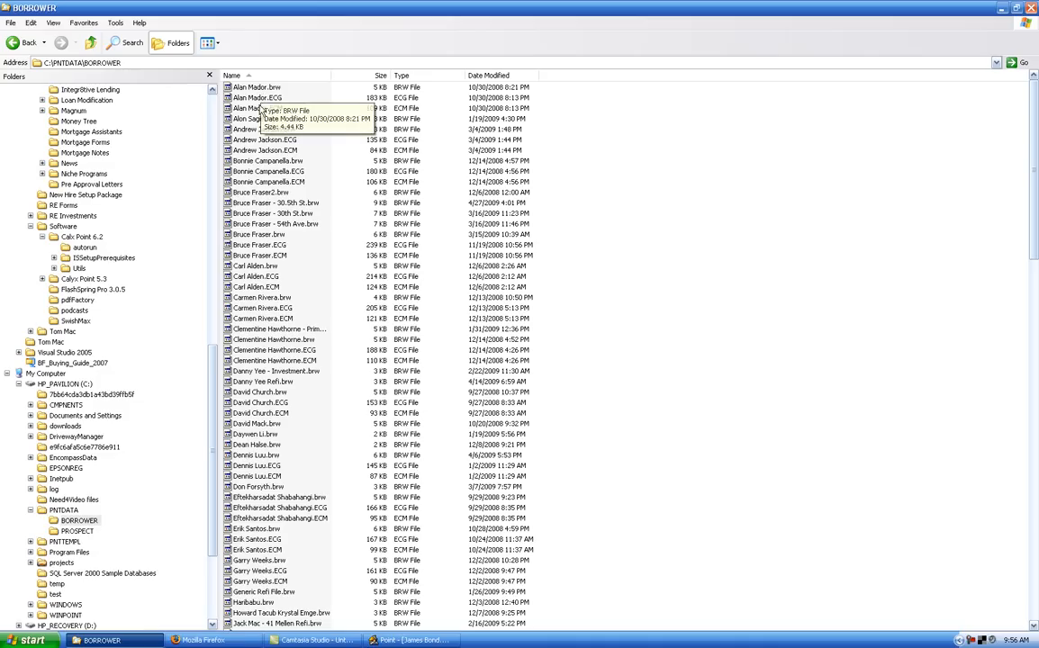
{"action": "scroll", "coordinate": [255, 462], "scroll_direction": "down", "scroll_amount": 1}
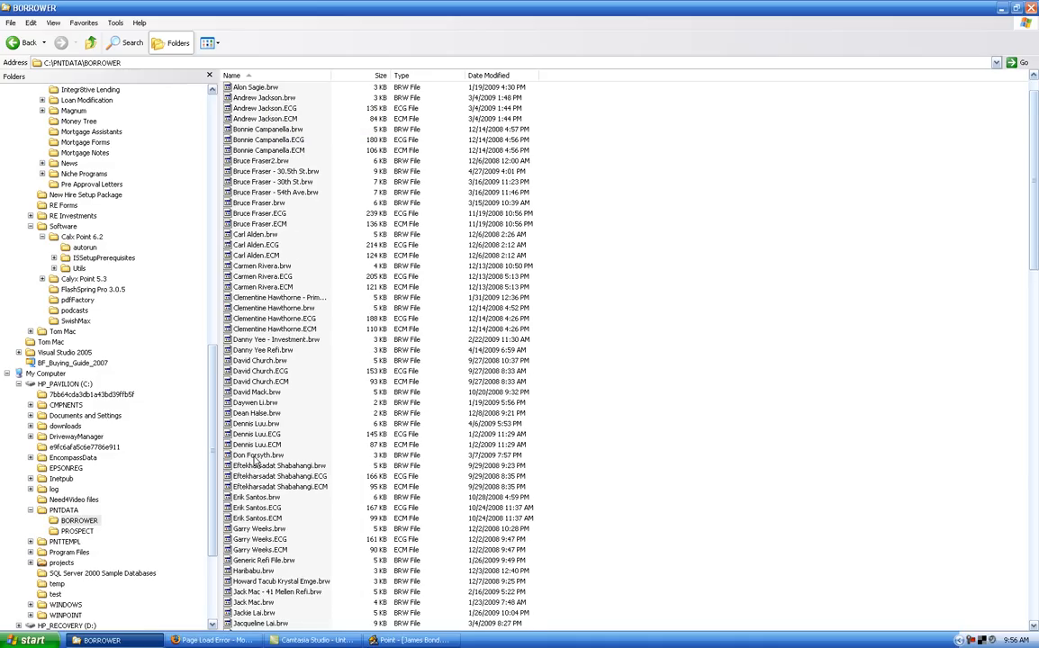
{"action": "scroll", "coordinate": [254, 462], "scroll_direction": "down", "scroll_amount": 3}
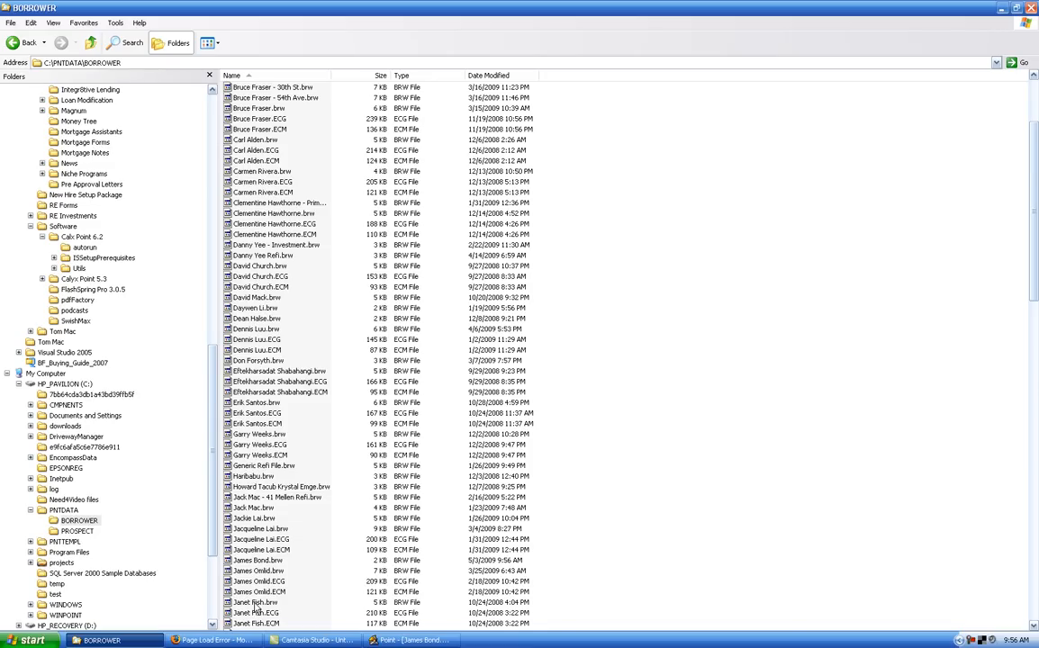
{"action": "left_click", "coordinate": [260, 561]}
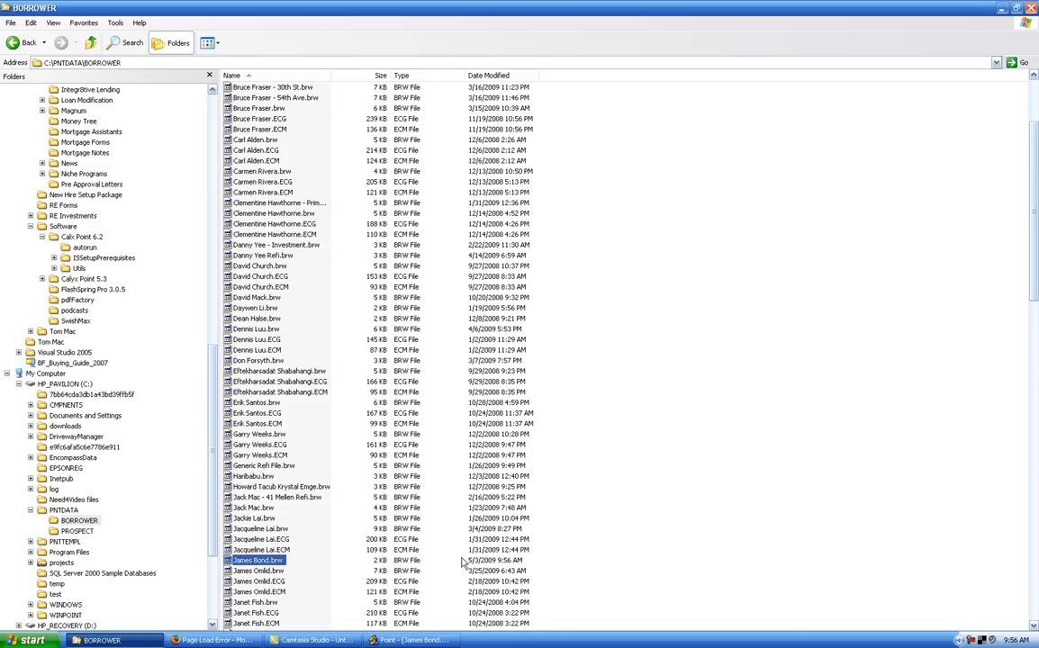
Put the file browser away, switch back to Calyx Point and close the borrower's loan file
{"action": "left_click", "coordinate": [1002, 8]}
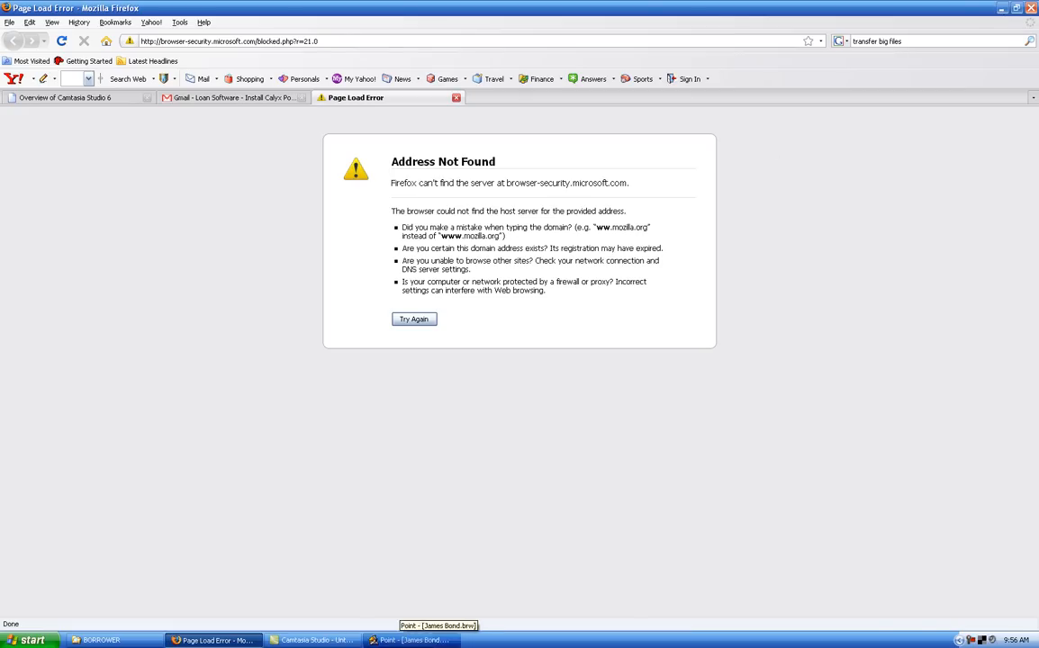
{"action": "left_click", "coordinate": [413, 640]}
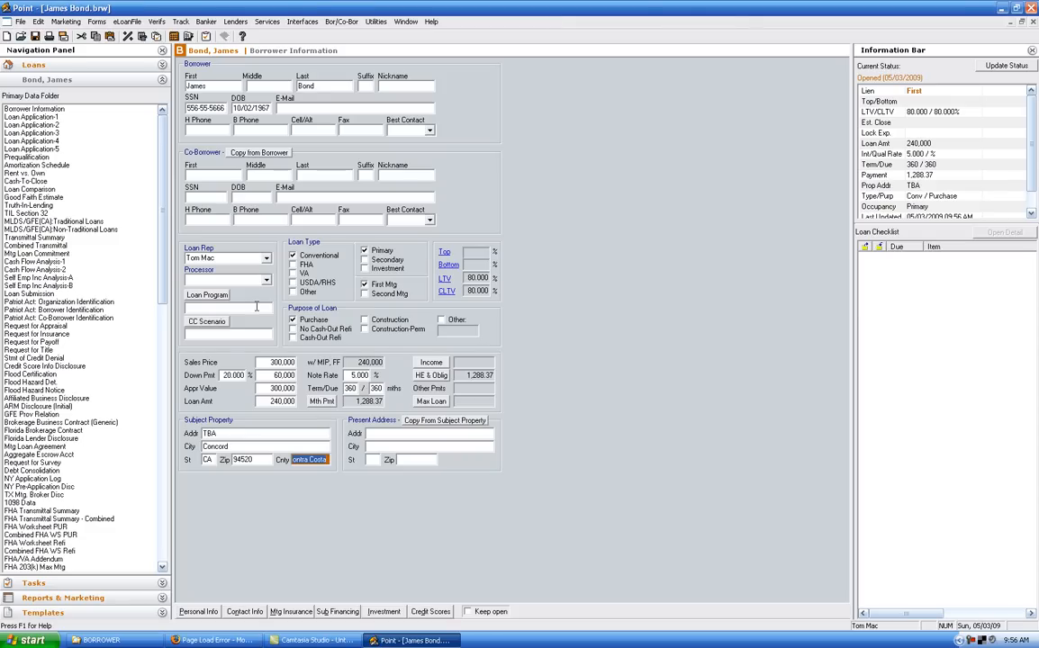
{"action": "left_click", "coordinate": [1033, 21]}
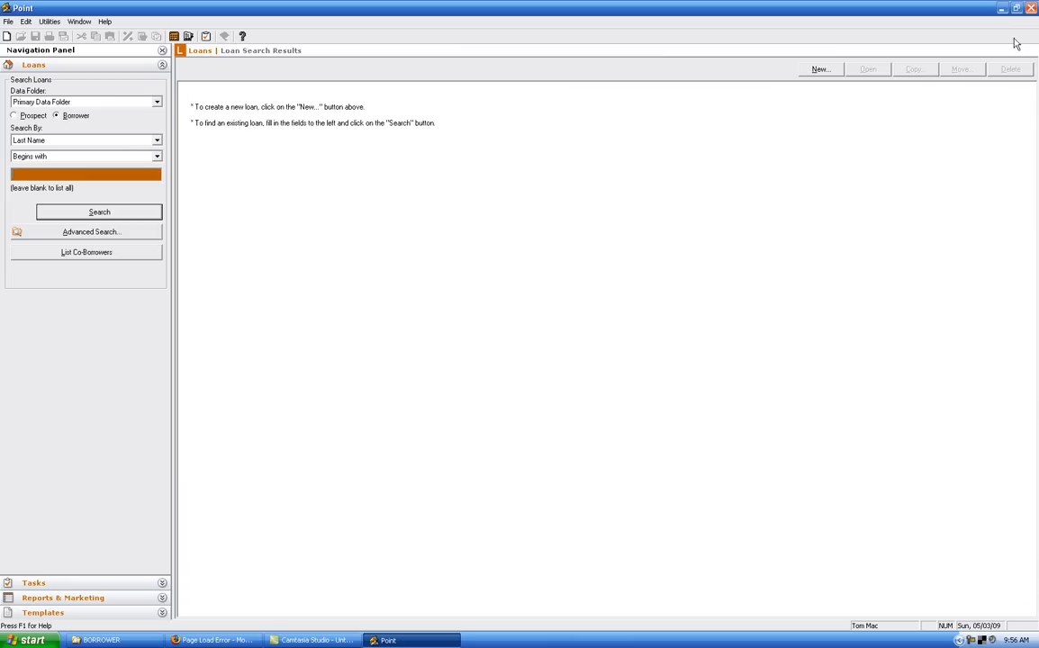
Search the borrower loans in the Primary Data Folder, first unfiltered and then by the borrower's last name, and reopen the newly saved loan
{"action": "left_click", "coordinate": [107, 216]}
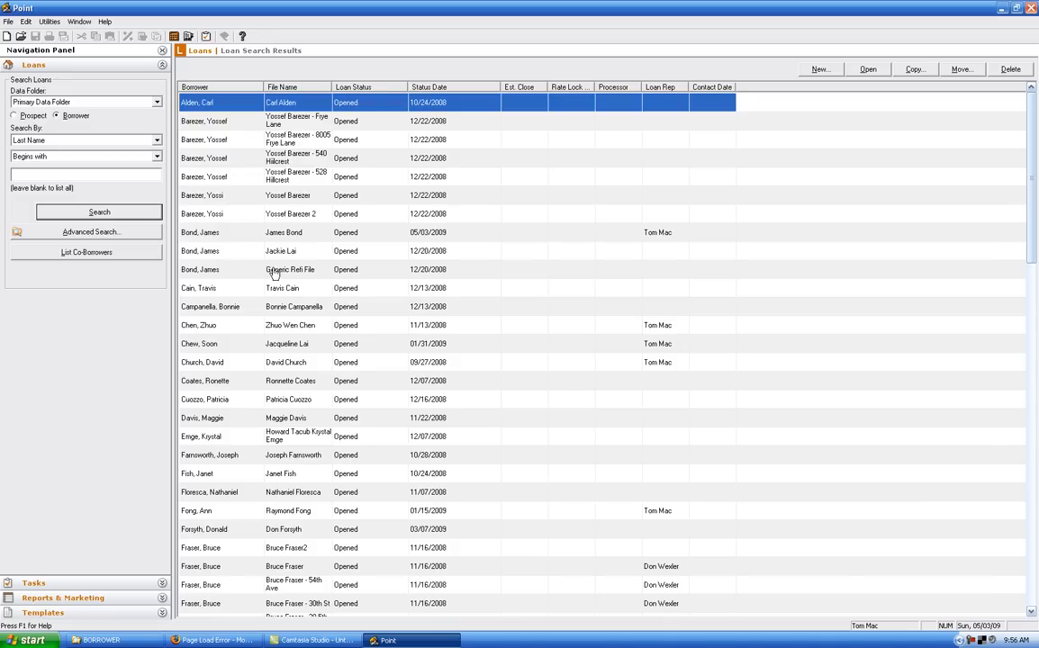
{"action": "scroll", "coordinate": [270, 259], "scroll_direction": "down", "scroll_amount": 8}
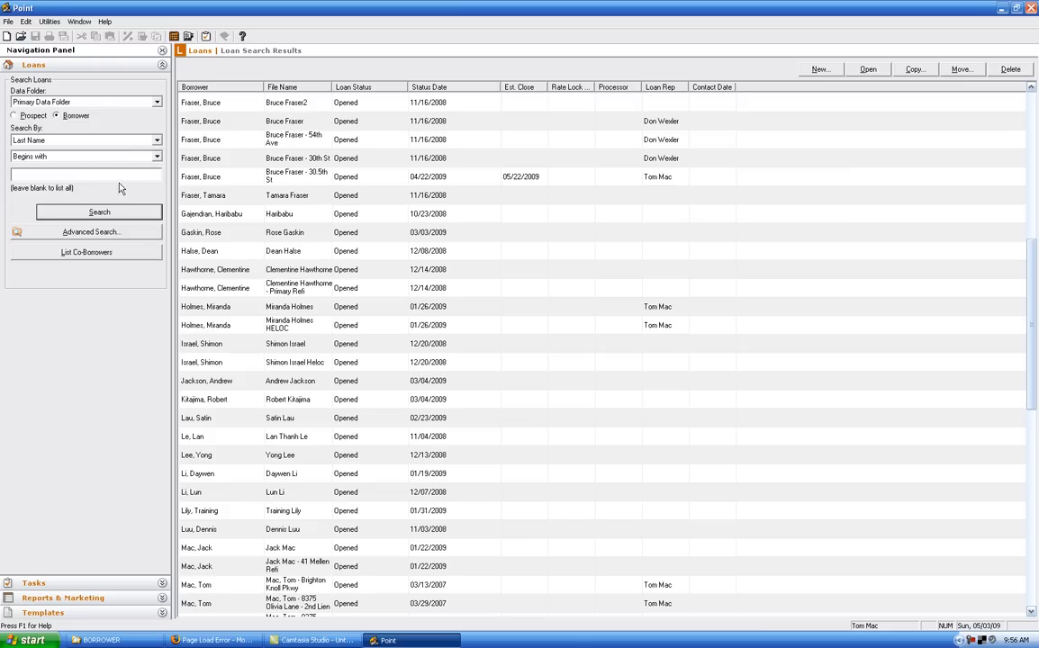
{"action": "type", "text": "bond"}
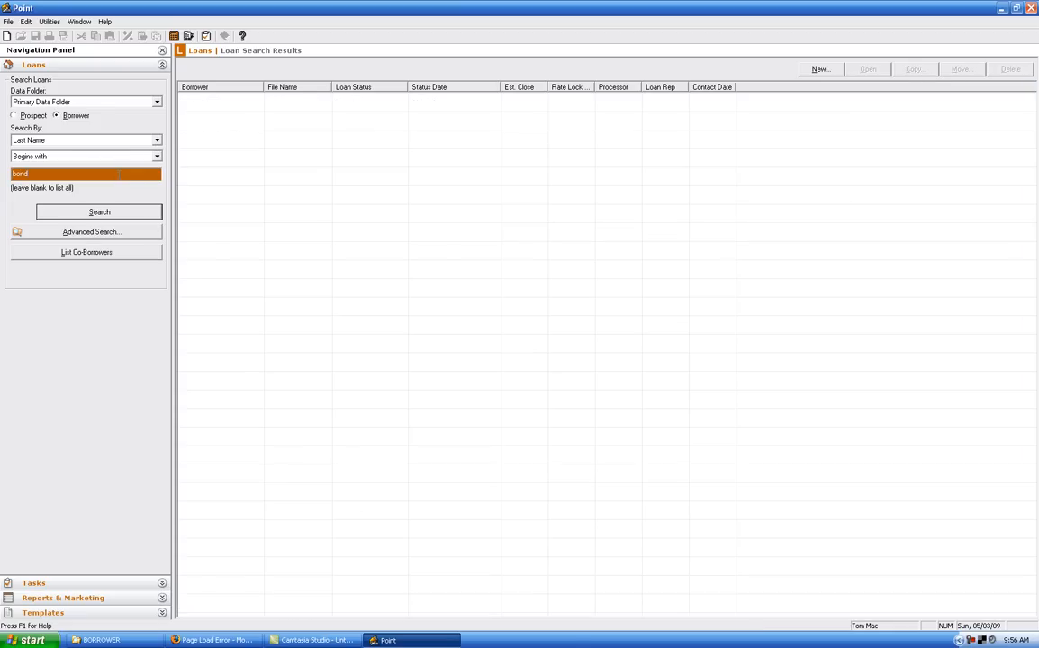
{"action": "left_click", "coordinate": [125, 212]}
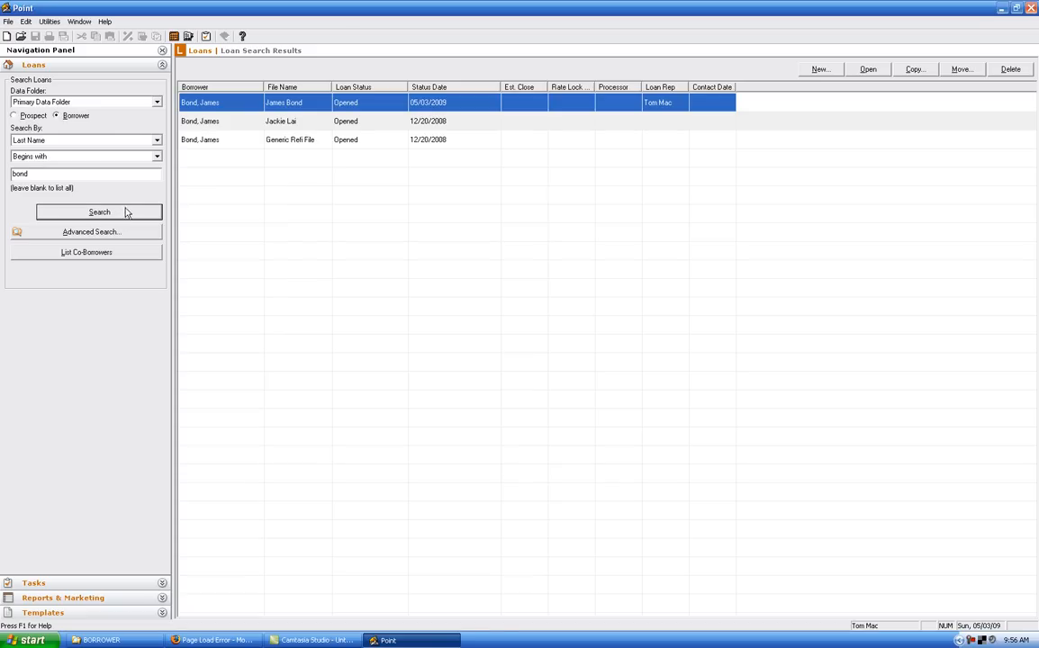
{"action": "double_click", "coordinate": [231, 104]}
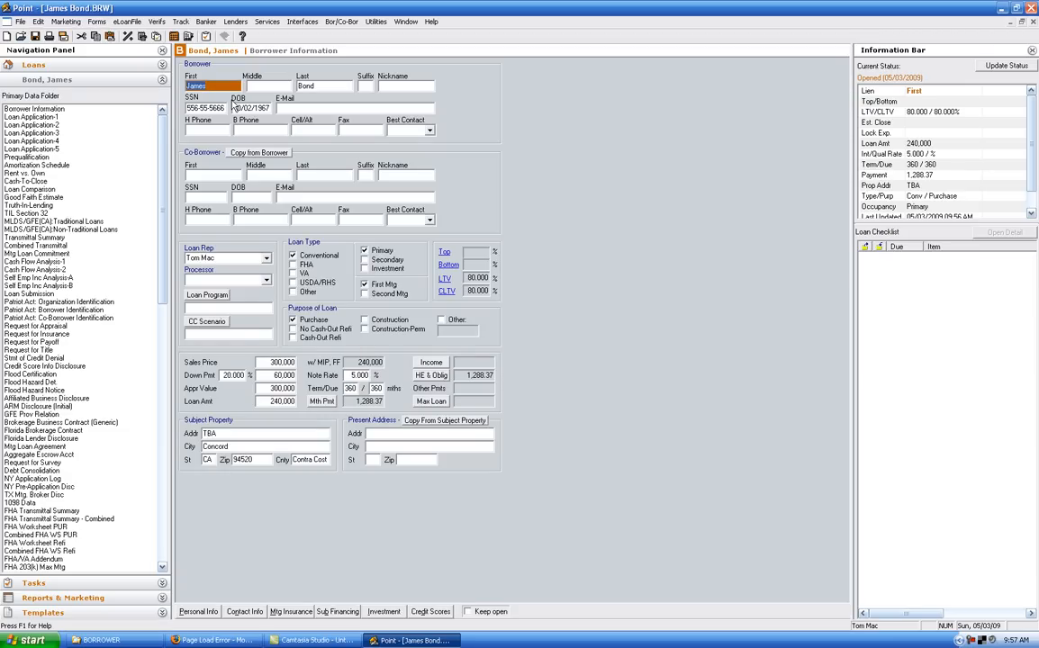
Look through Loan Application forms 1 to 4 of the loan and return to the Borrower Information form
{"action": "left_click", "coordinate": [49, 116]}
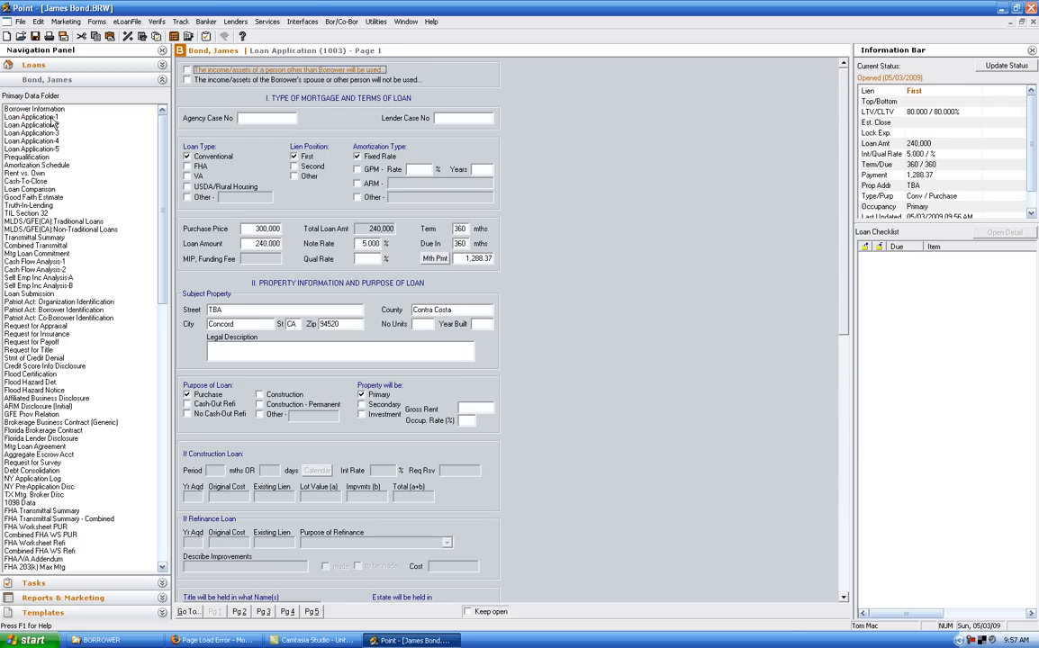
{"action": "left_click", "coordinate": [50, 125]}
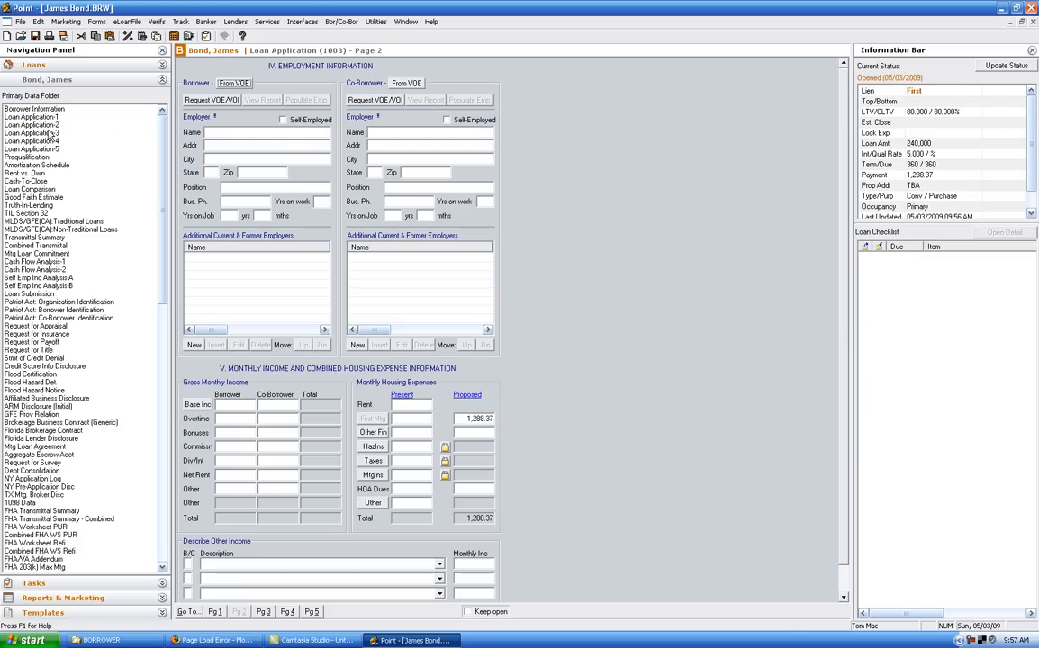
{"action": "left_click", "coordinate": [49, 132]}
{"action": "left_click", "coordinate": [45, 141]}
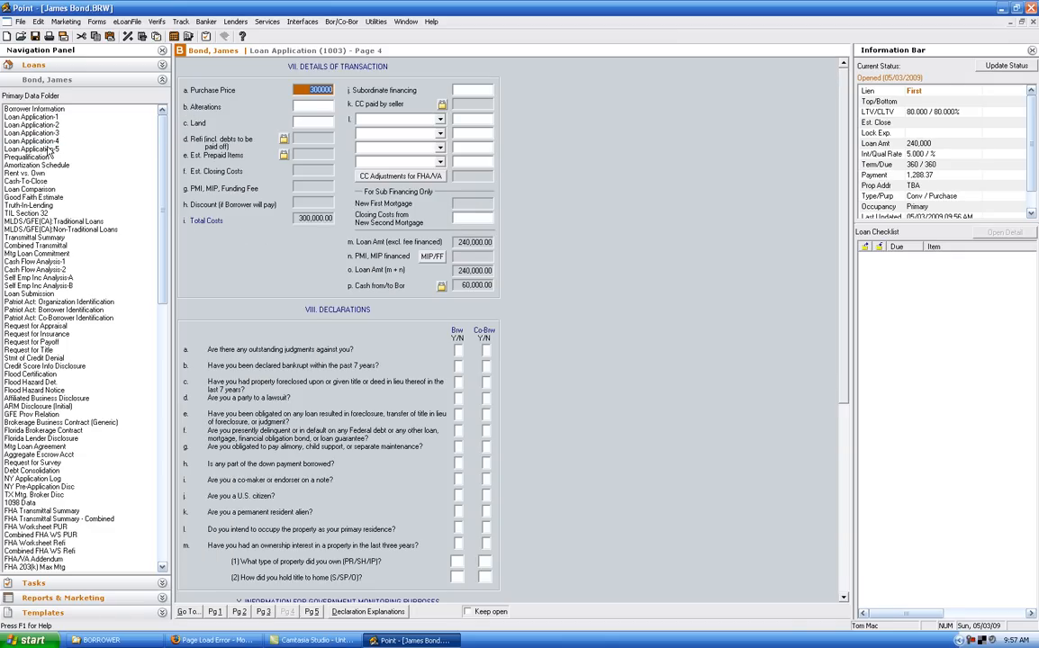
{"action": "left_click", "coordinate": [37, 109]}
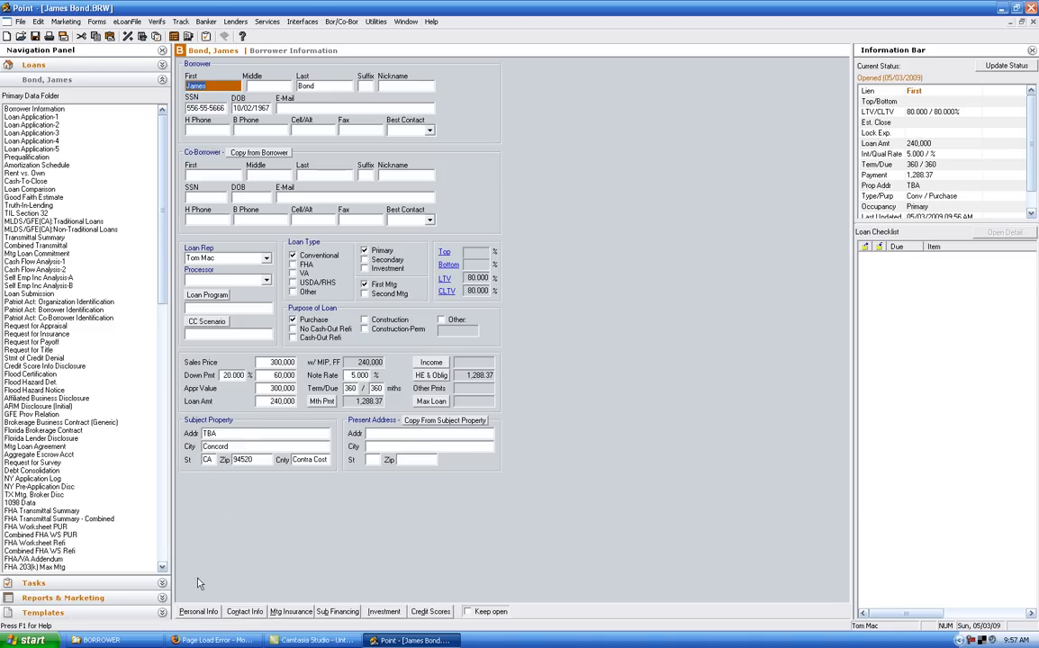
View Loan Application (1003) pages 1 through 5 in order, and go back to page 4
{"action": "left_click", "coordinate": [45, 116]}
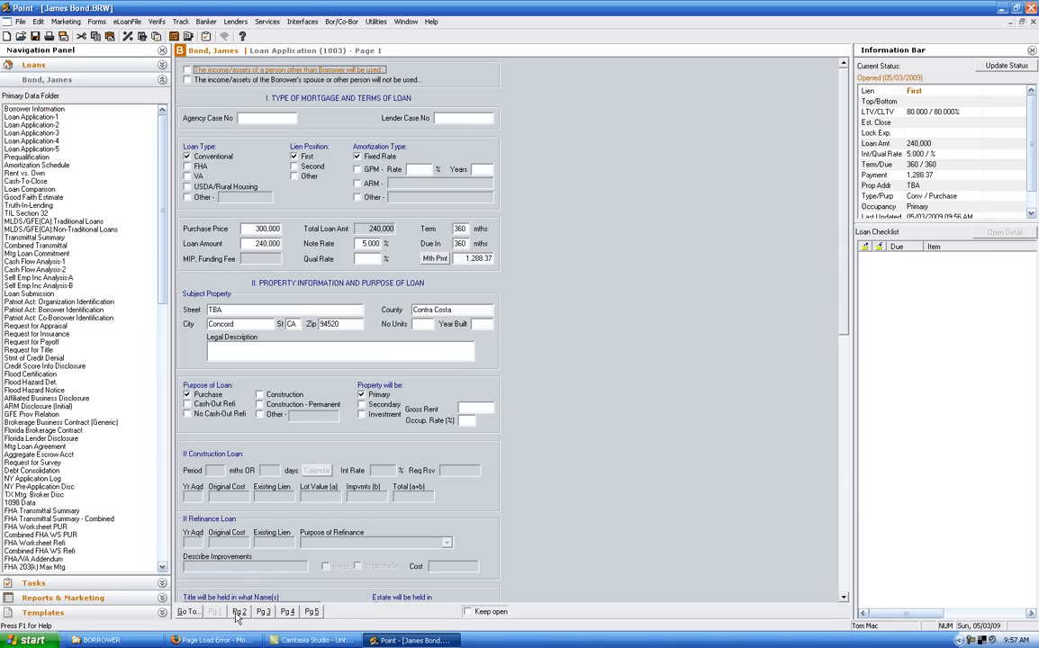
{"action": "left_click", "coordinate": [240, 613]}
{"action": "left_click", "coordinate": [263, 612]}
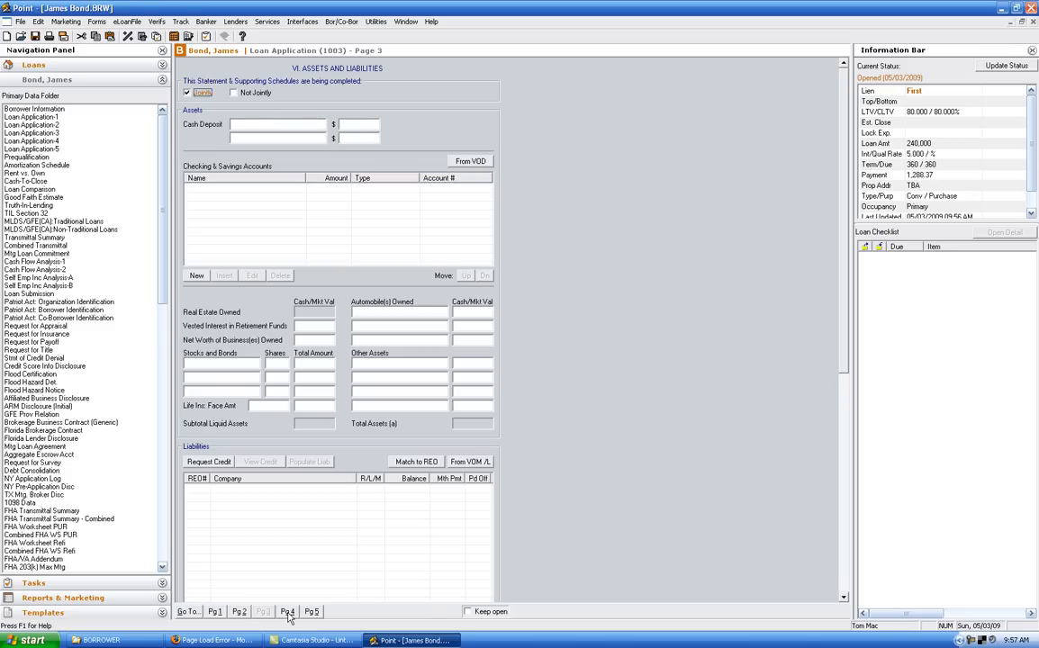
{"action": "left_click", "coordinate": [286, 612]}
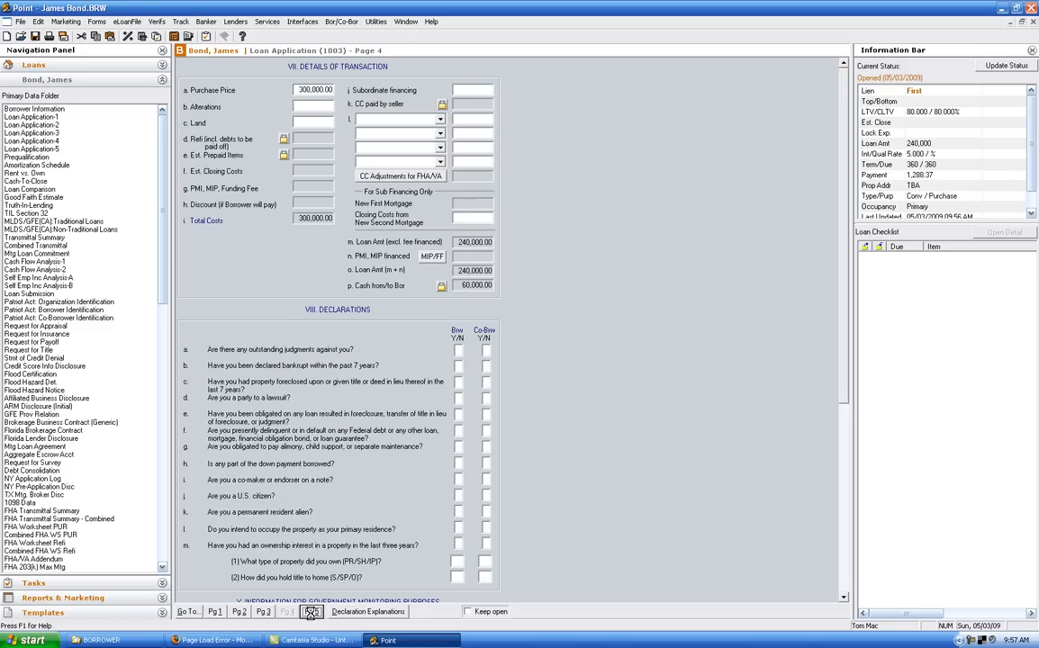
{"action": "left_click", "coordinate": [312, 612]}
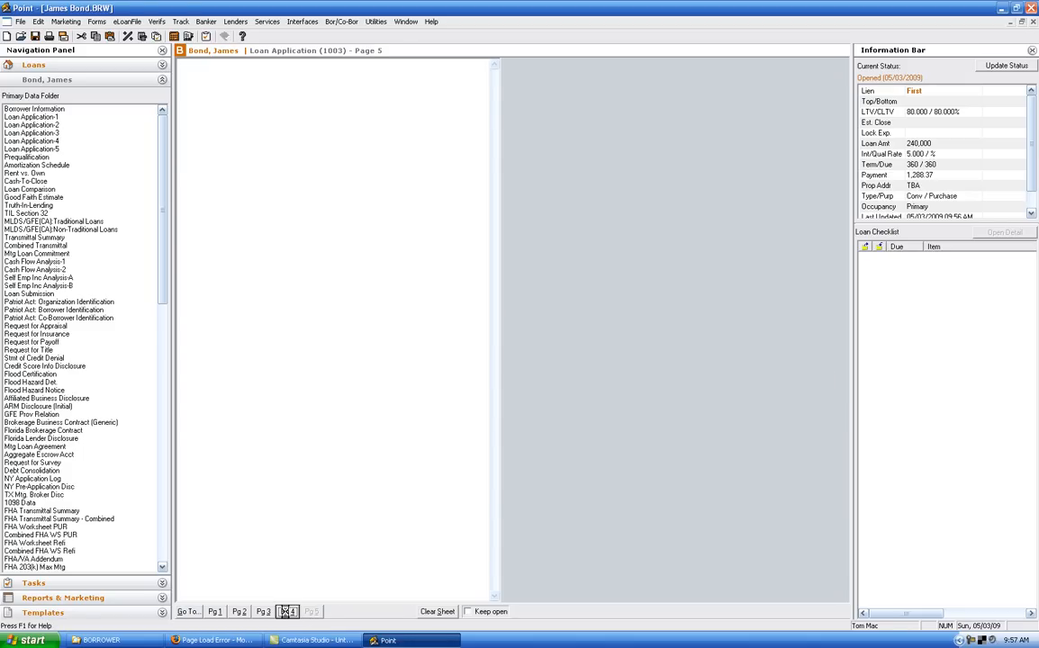
{"action": "left_click", "coordinate": [286, 612]}
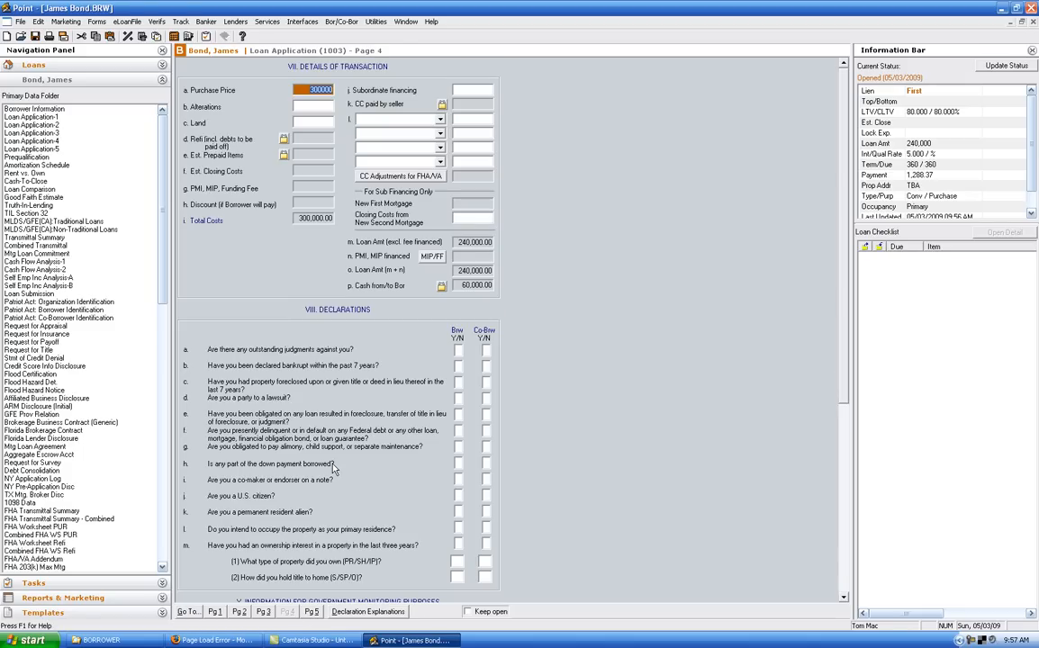